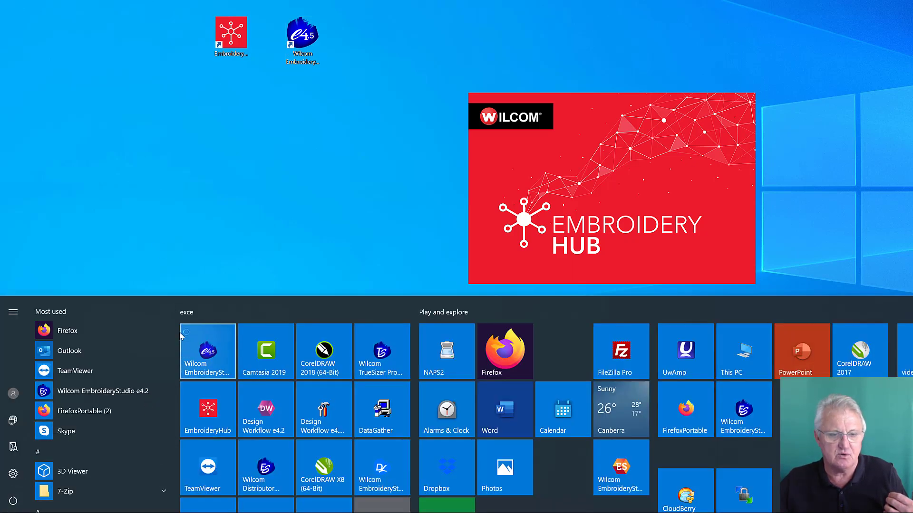
drag(175, 306, 173, 484)
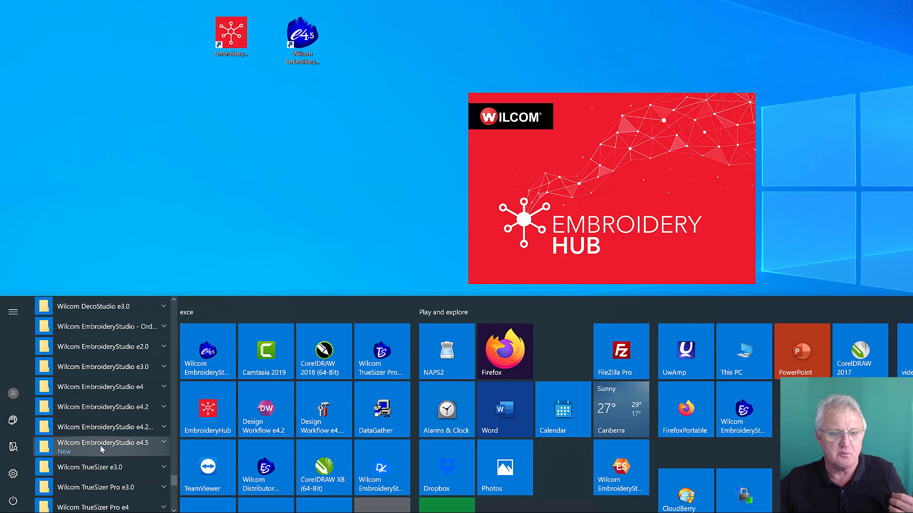
Expand the Wilcom EmbroideryStudio e4.5 group in the Start menu app list
click(163, 446)
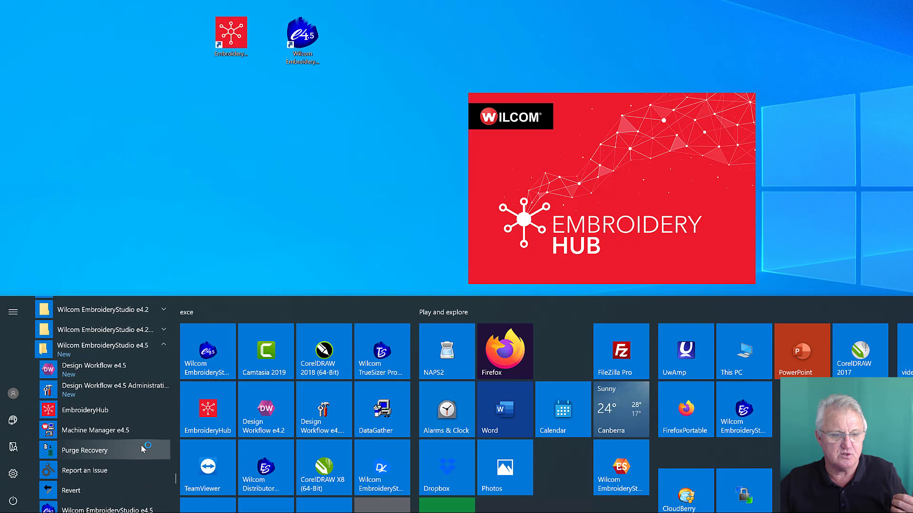
scroll(136, 442, down, 2)
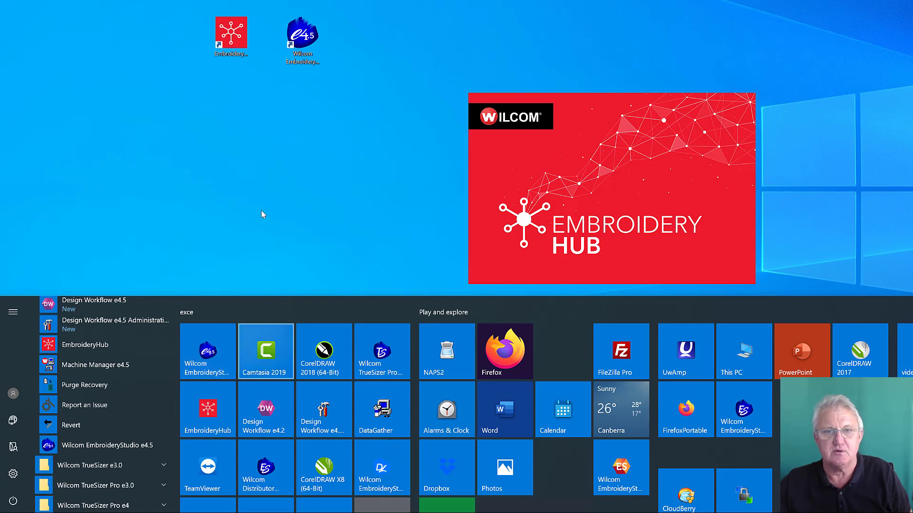
click(230, 161)
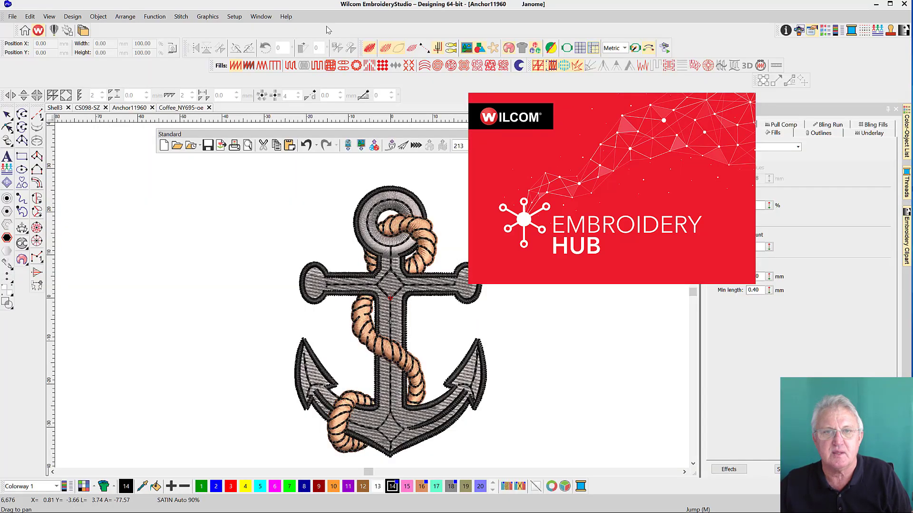
click(285, 19)
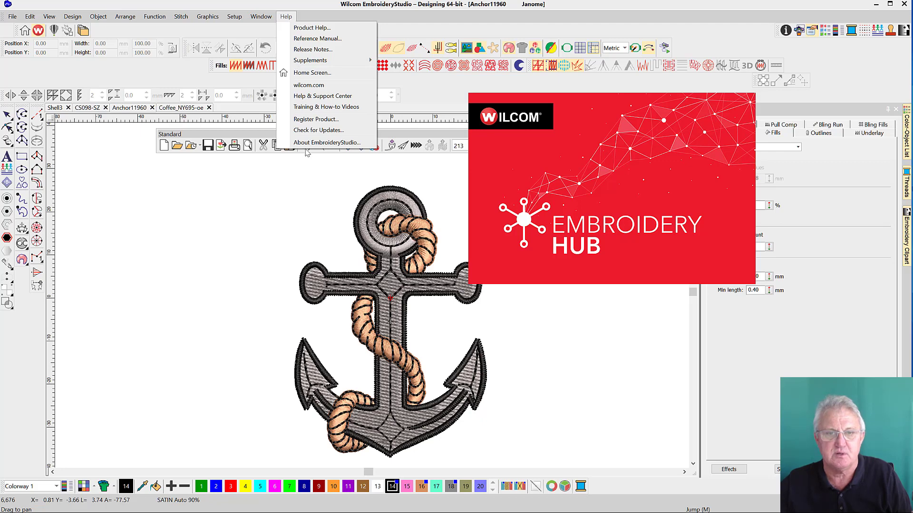
click(307, 144)
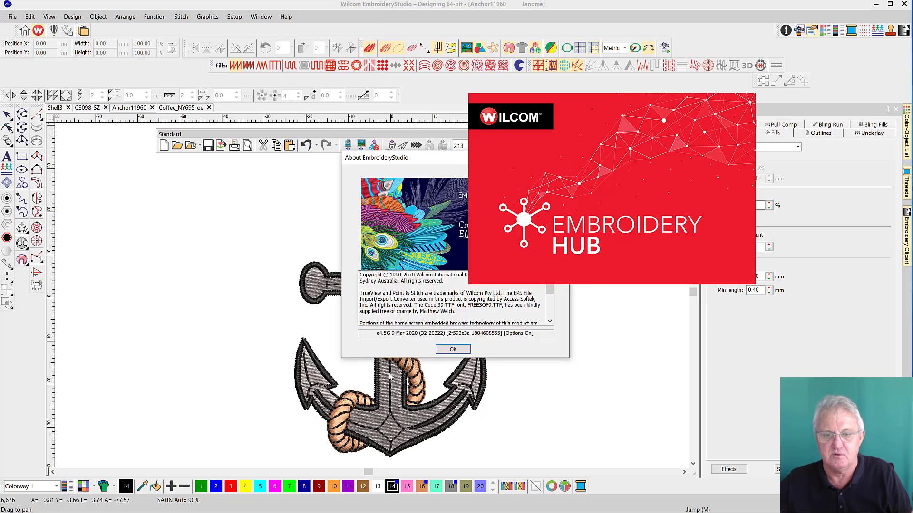
click(453, 350)
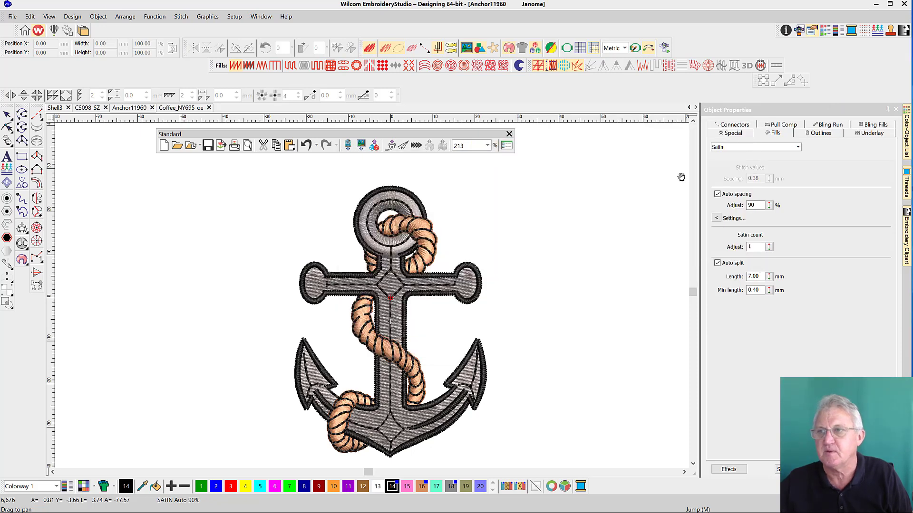
Minimize EmbroideryStudio so the EmbroideryHub window with its empty device list is visible
click(875, 6)
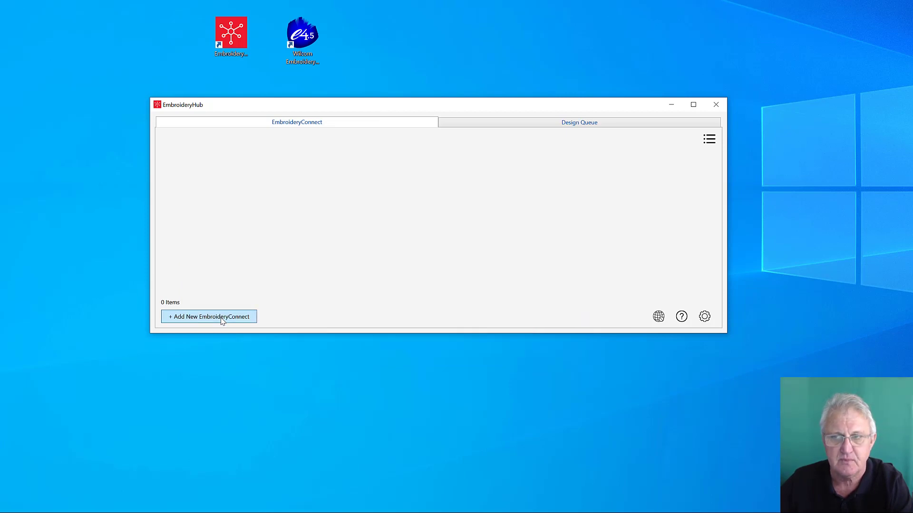
Begin a new EmbroideryConnect and select the Telstra7121AF wireless network
click(221, 318)
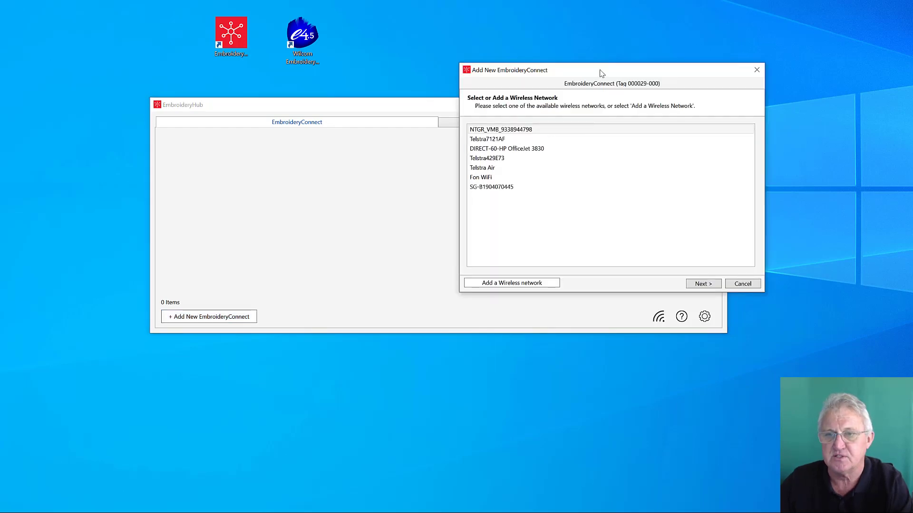
mouse_move(601, 73)
mouse_down()
mouse_move(544, 98)
mouse_move(437, 112)
mouse_up()
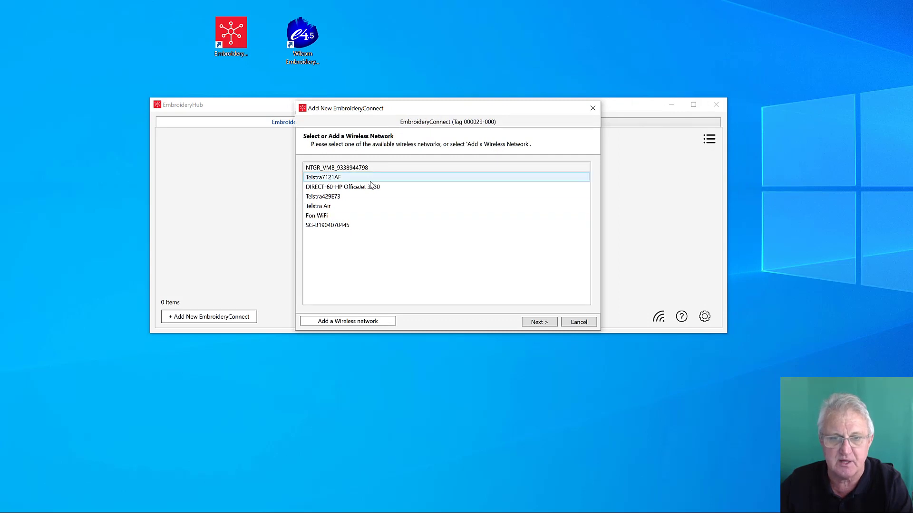
click(336, 178)
click(335, 181)
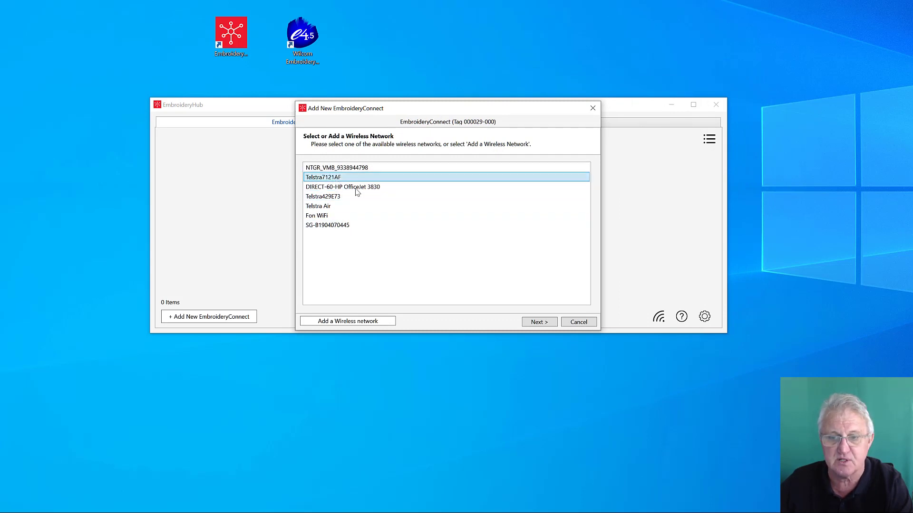
click(534, 325)
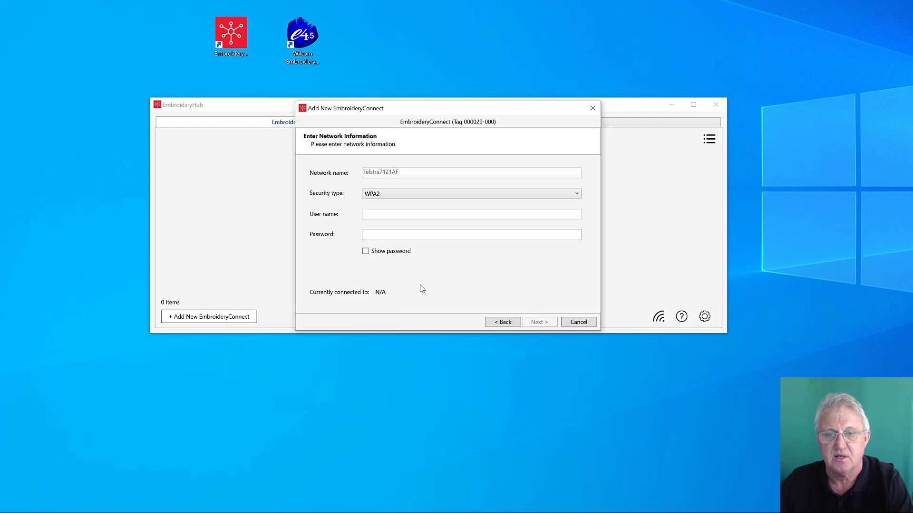
Enter the network password and continue to the device name and output options page
click(384, 236)
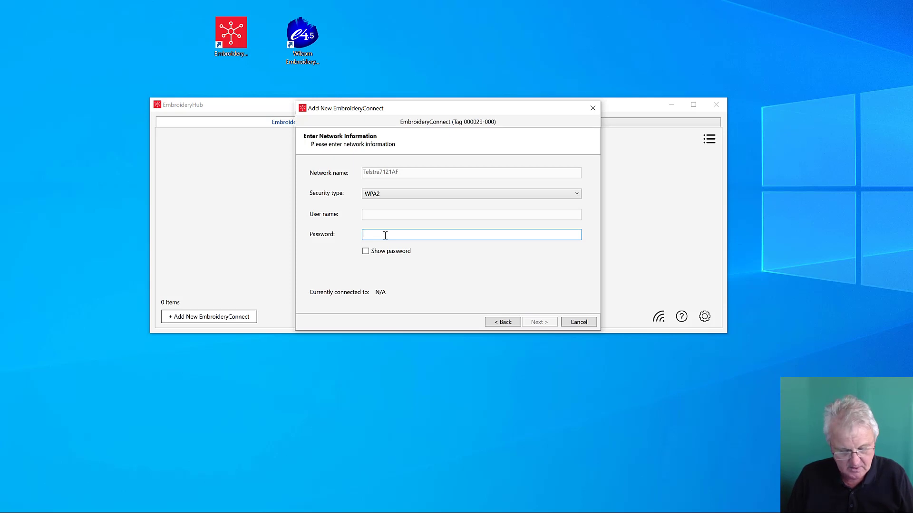
text(a)
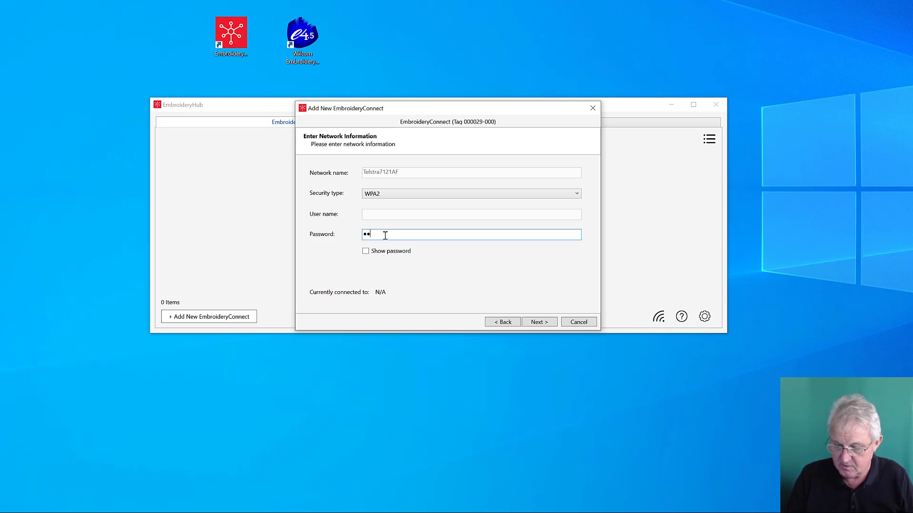
text(a)
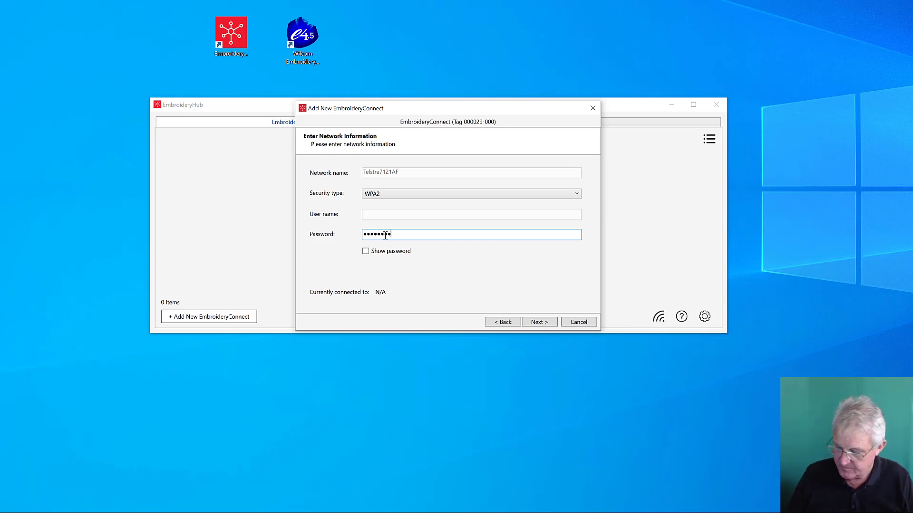
text(a)
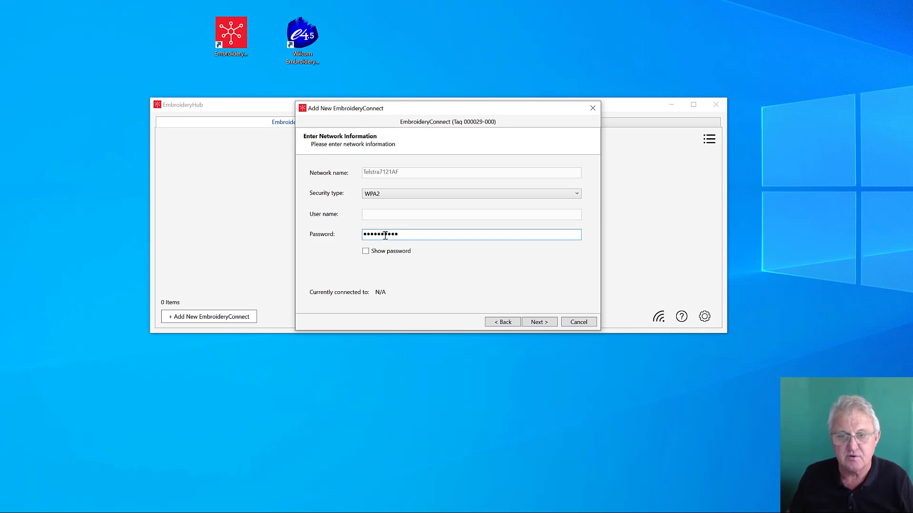
click(534, 322)
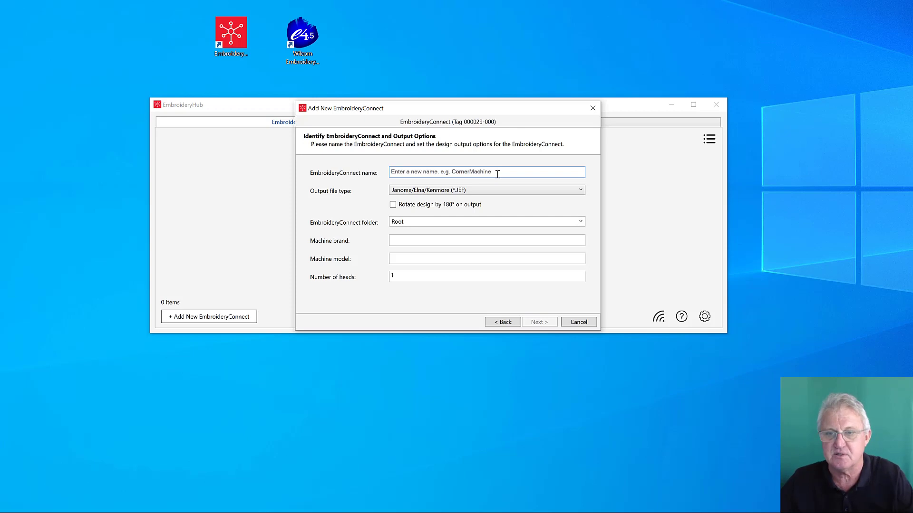
Name the device Machine 1 and choose Tajima (*.DST) as its output file type
click(431, 173)
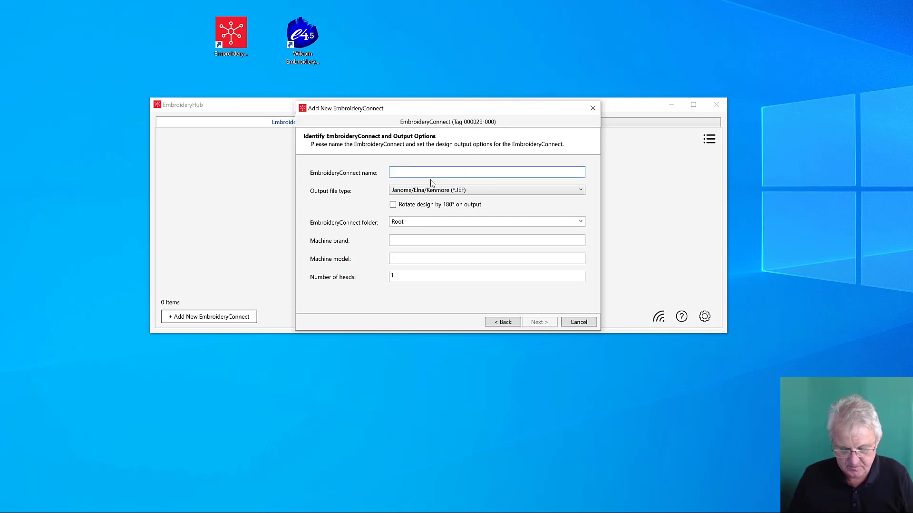
text(Machi)
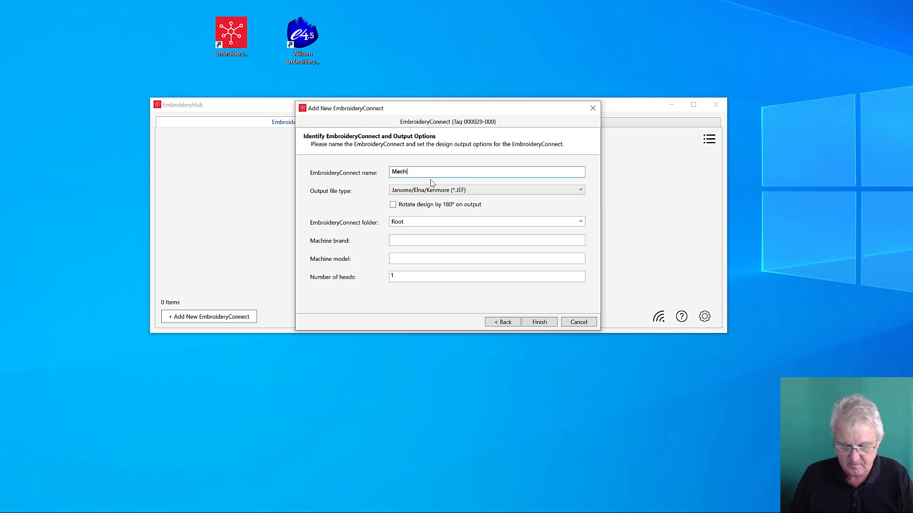
text(ne 1)
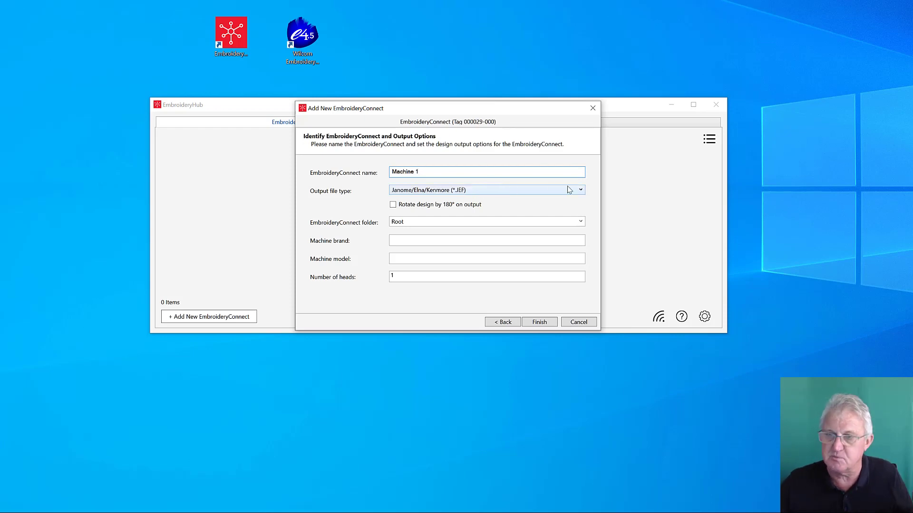
click(581, 190)
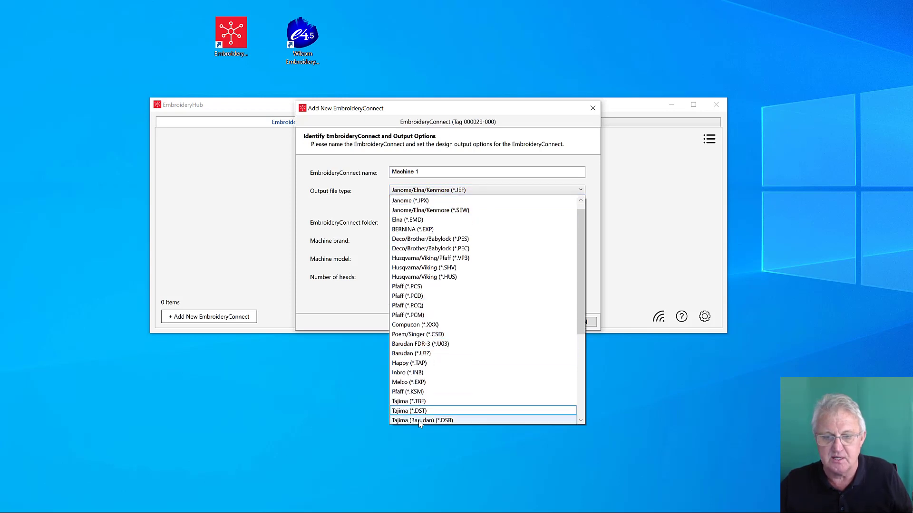
click(420, 414)
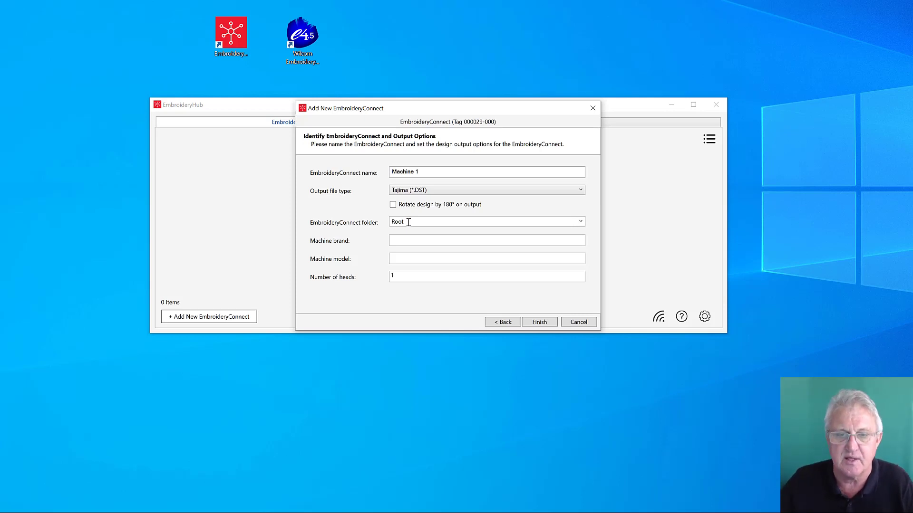
Record brand Tajima, model temx and 4 heads for the new device
click(403, 241)
text(Tajima)
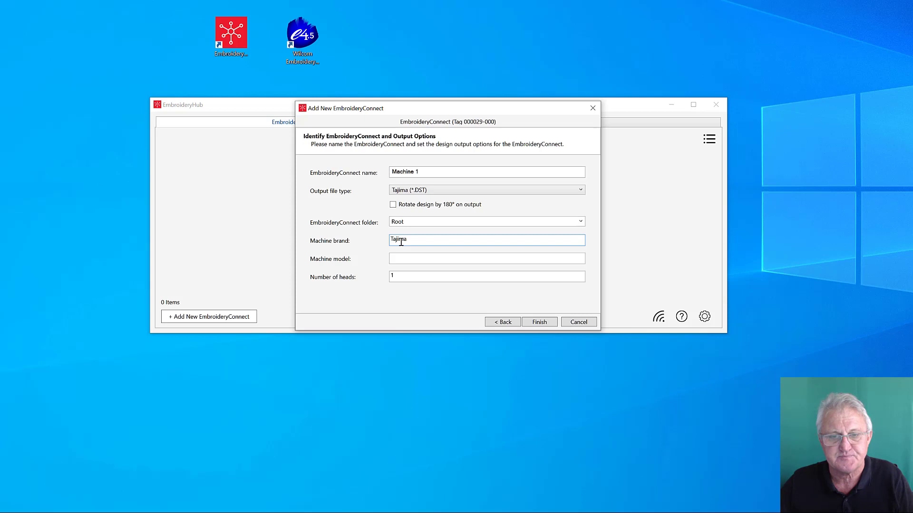
click(399, 258)
text(temx)
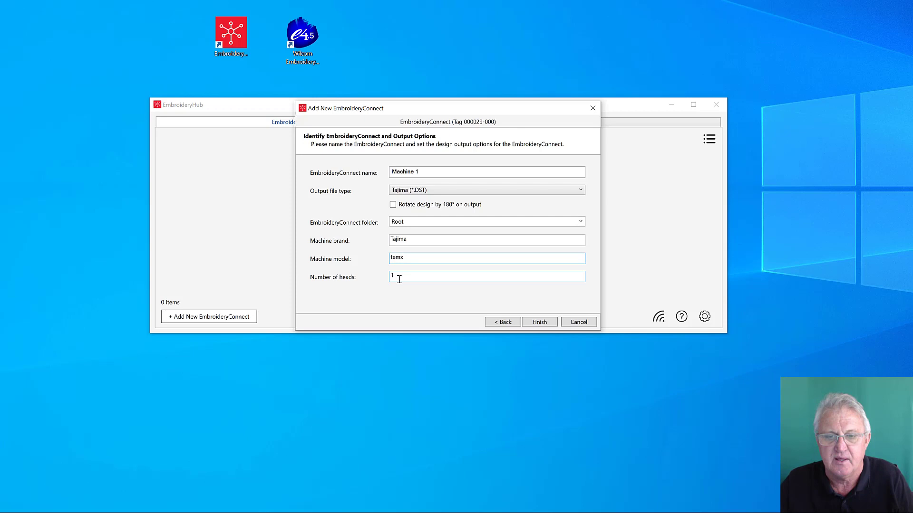
key(Tab)
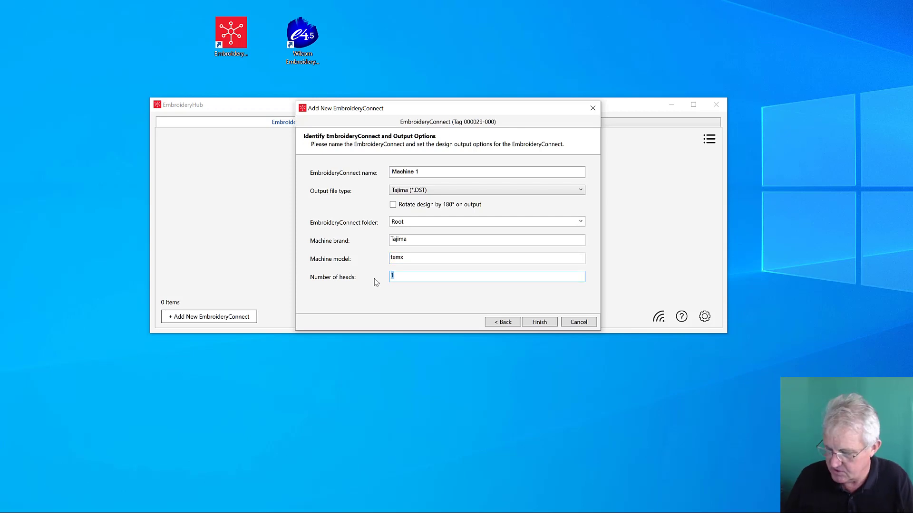
text(4)
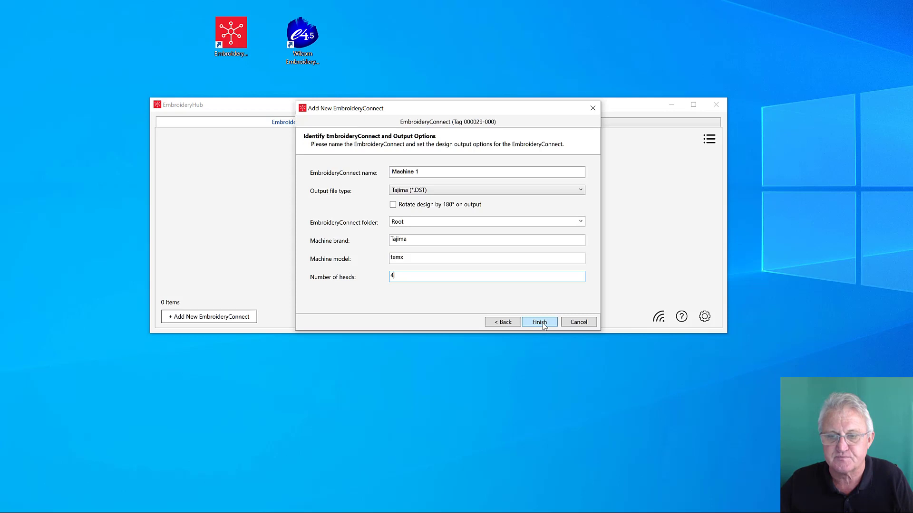
click(542, 324)
Finish creating Machine 1 and select its card once it shows connected
click(541, 324)
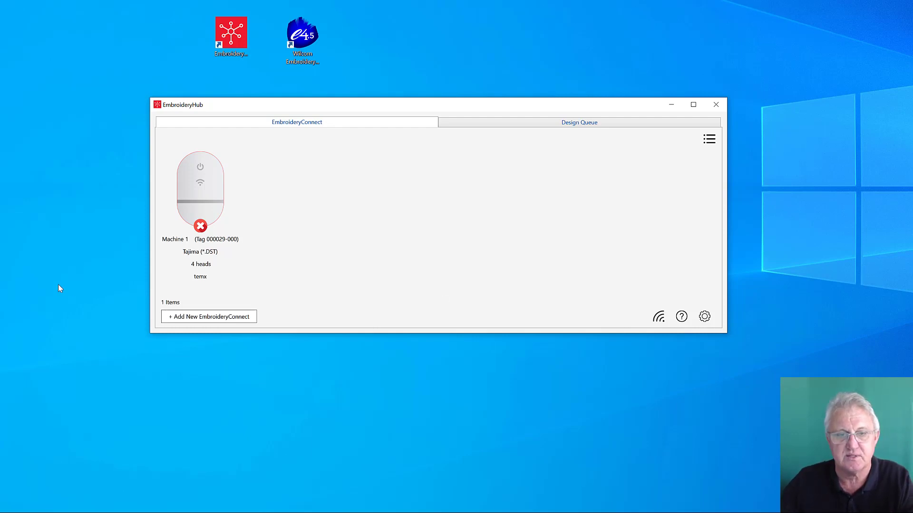
click(217, 226)
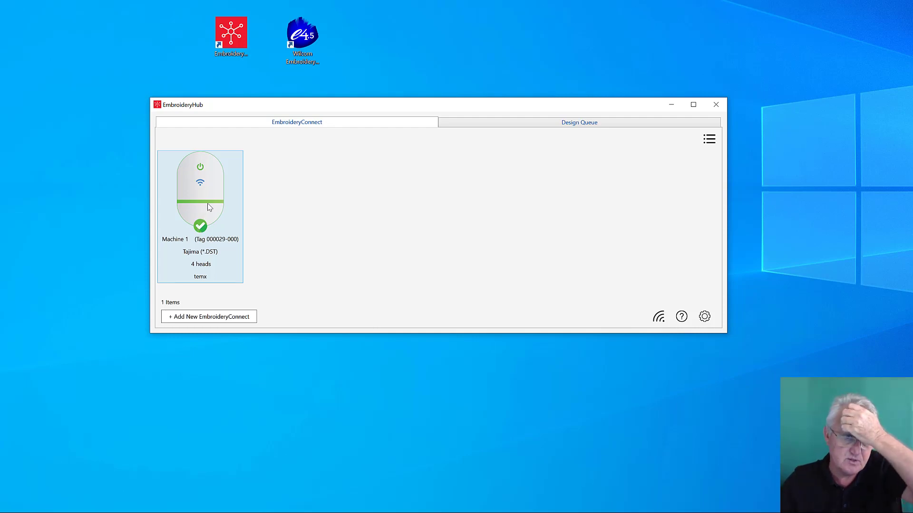
Review Machine 1's properties and its stored designs list, then close the list
double_click(207, 200)
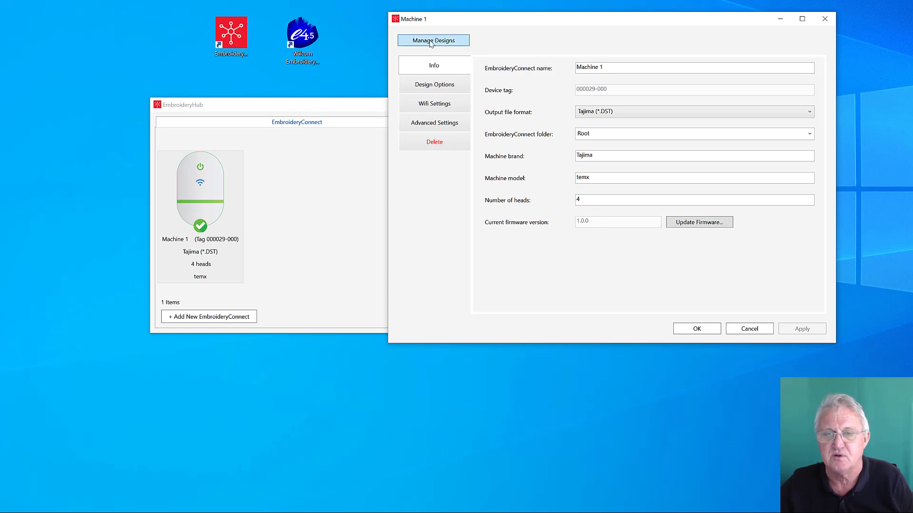
click(431, 43)
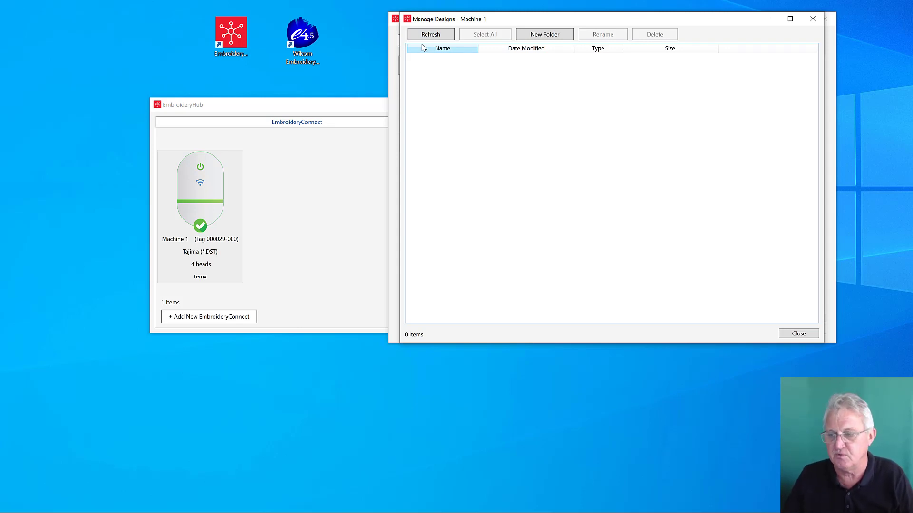
click(797, 334)
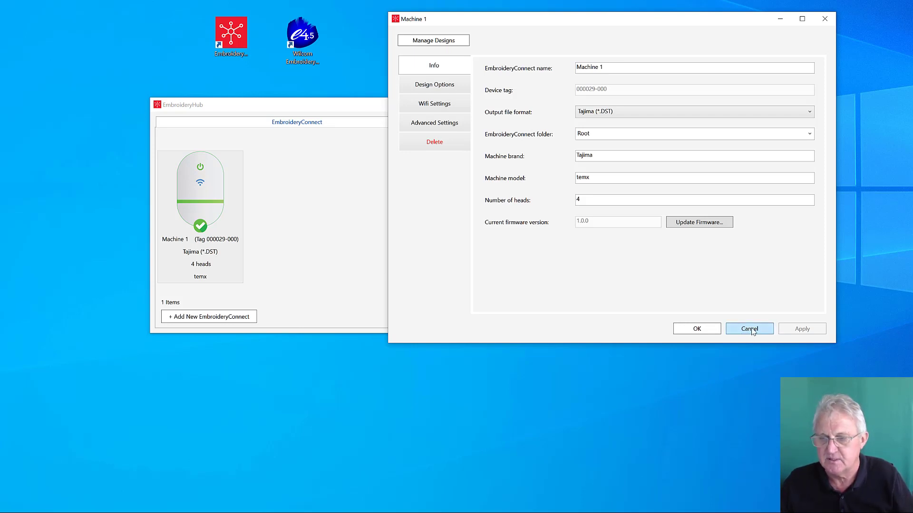
Accept the Machine 1 settings and return to the EmbroideryStudio workspace
click(707, 332)
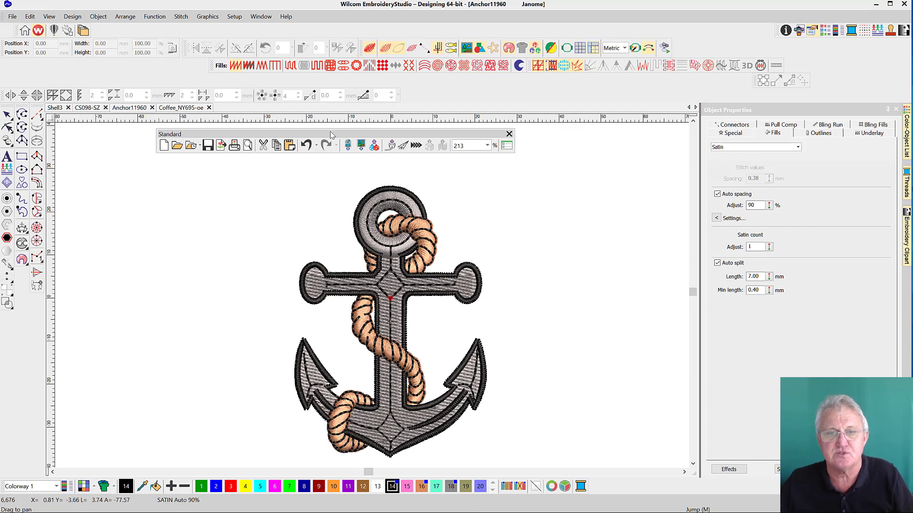
drag(331, 134, 372, 137)
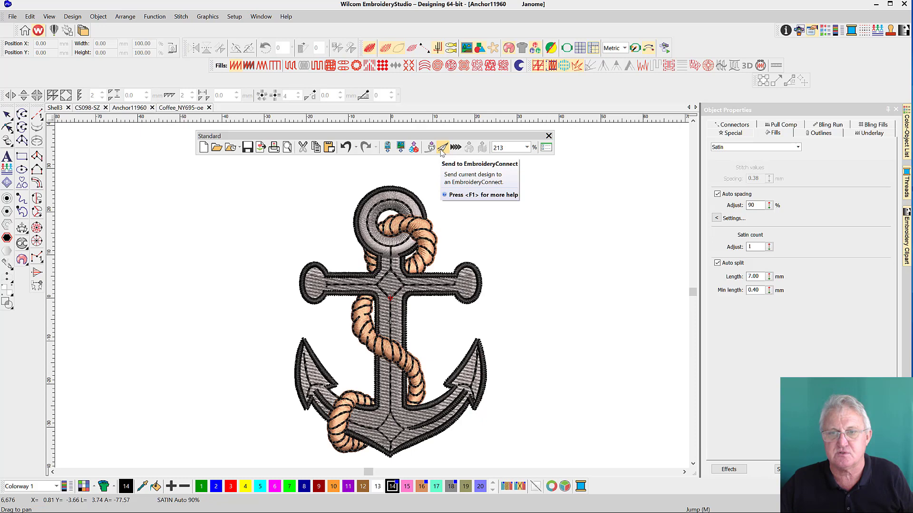
Send the Anchor11960 design to Machine 1 via Send to EmbroideryConnect and dismiss the confirmation
click(441, 147)
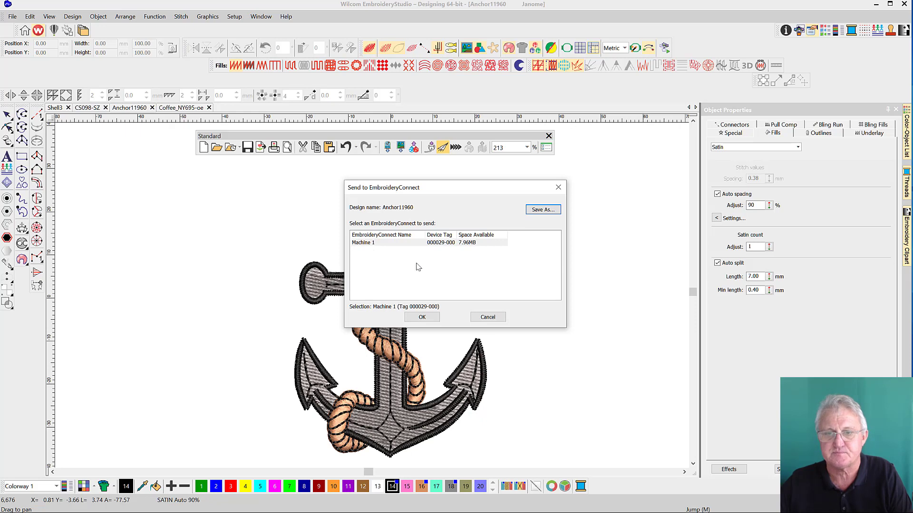
click(425, 244)
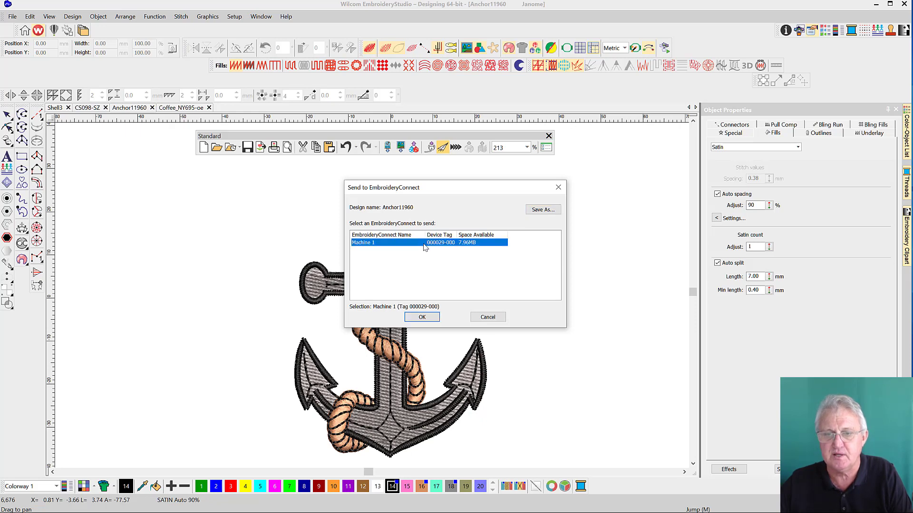
click(426, 318)
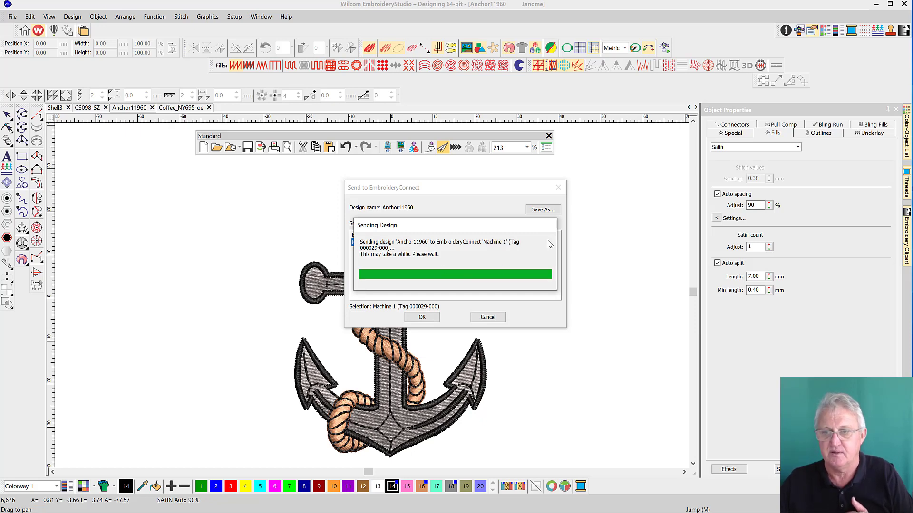
click(687, 217)
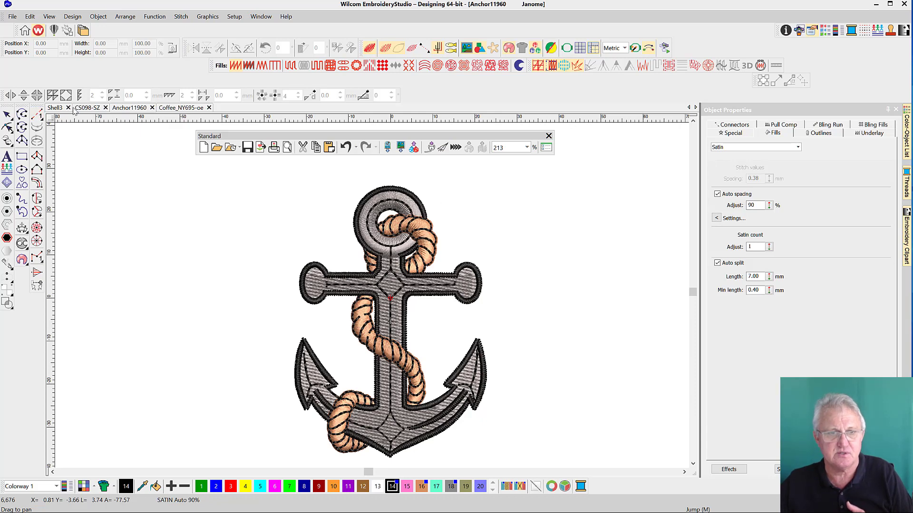
Switch to the Shell3 design and send it to Machine 1, dismissing the sent confirmation
click(57, 107)
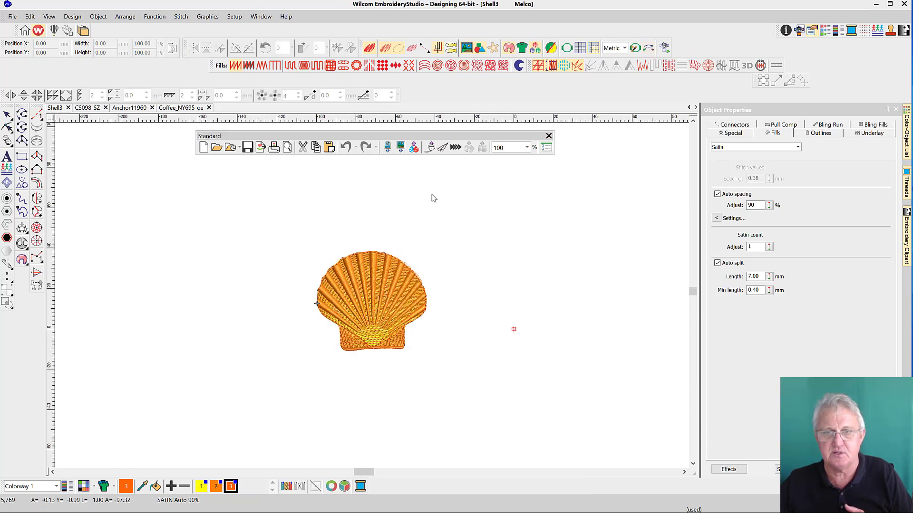
click(442, 148)
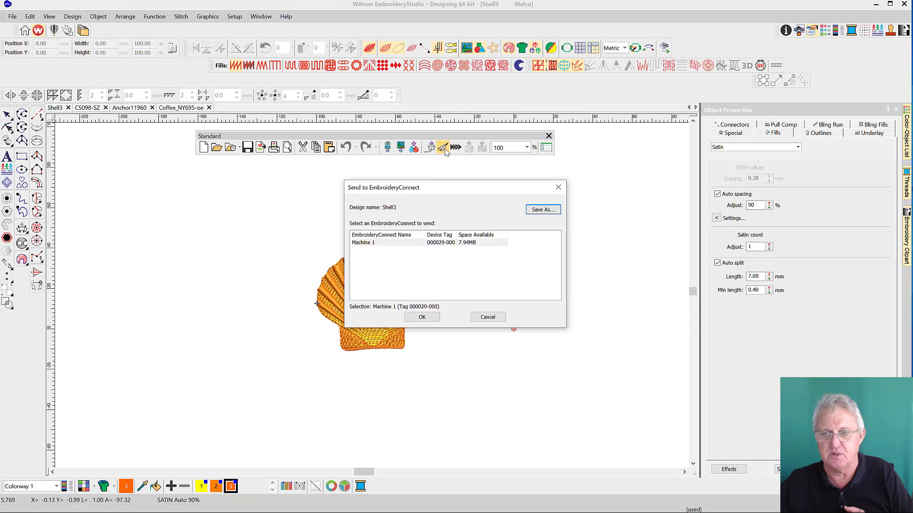
click(424, 317)
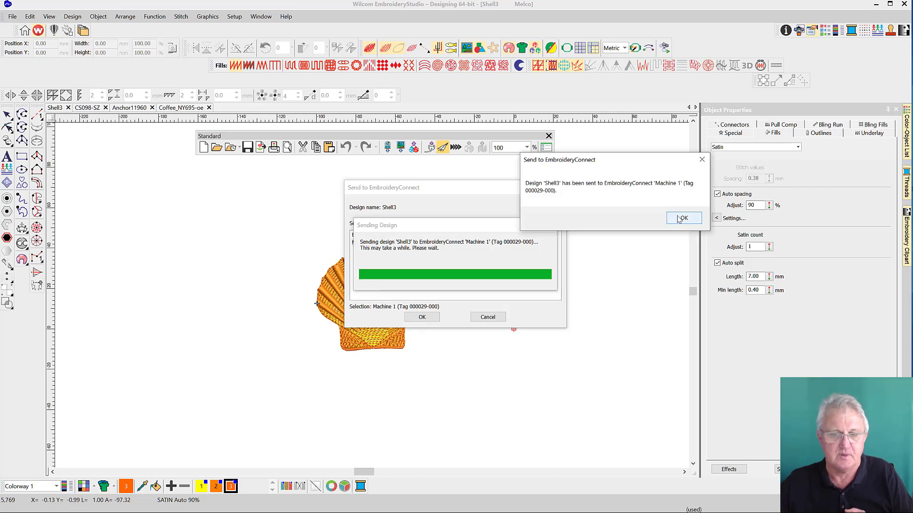
click(681, 221)
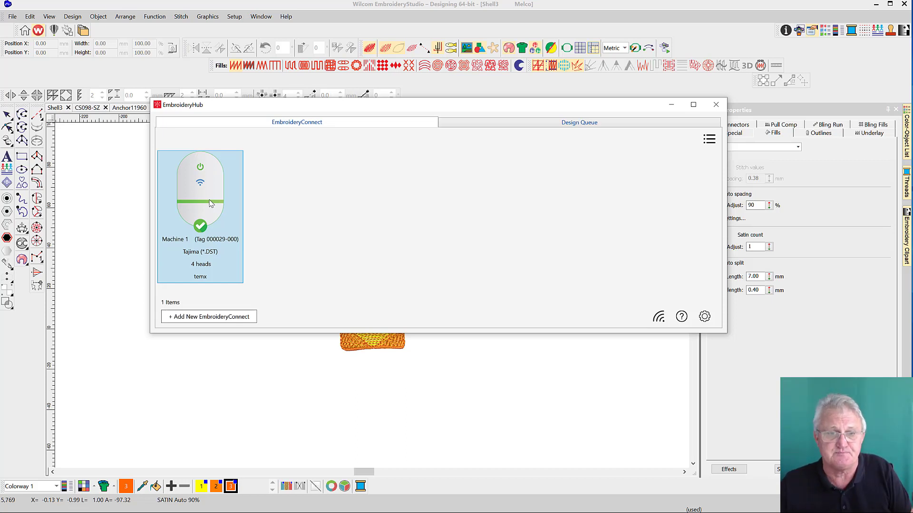
In Machine 1's Manage Designs list, select all three stored files and permanently delete them
double_click(210, 203)
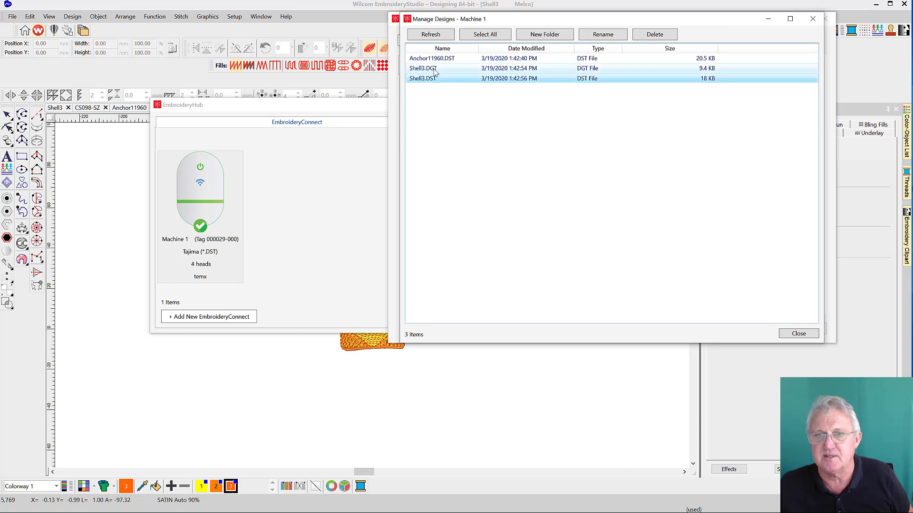
drag(437, 81, 442, 63)
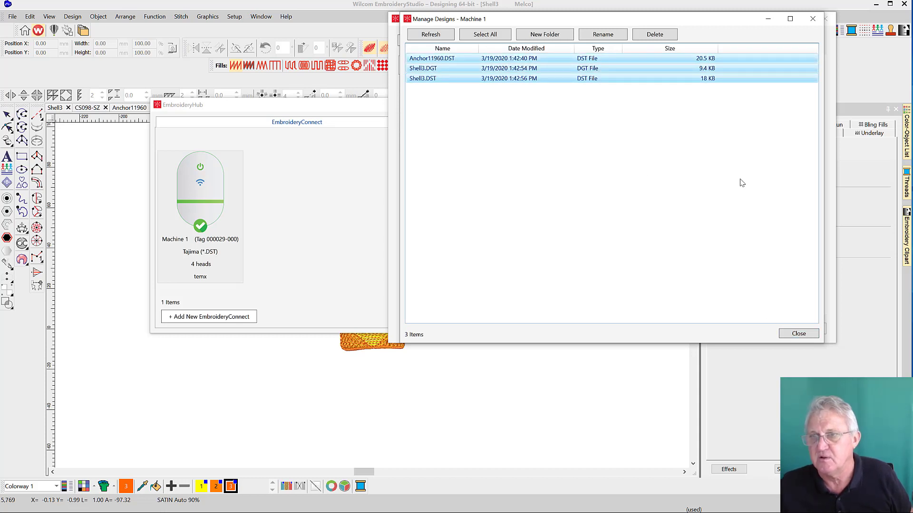
click(650, 37)
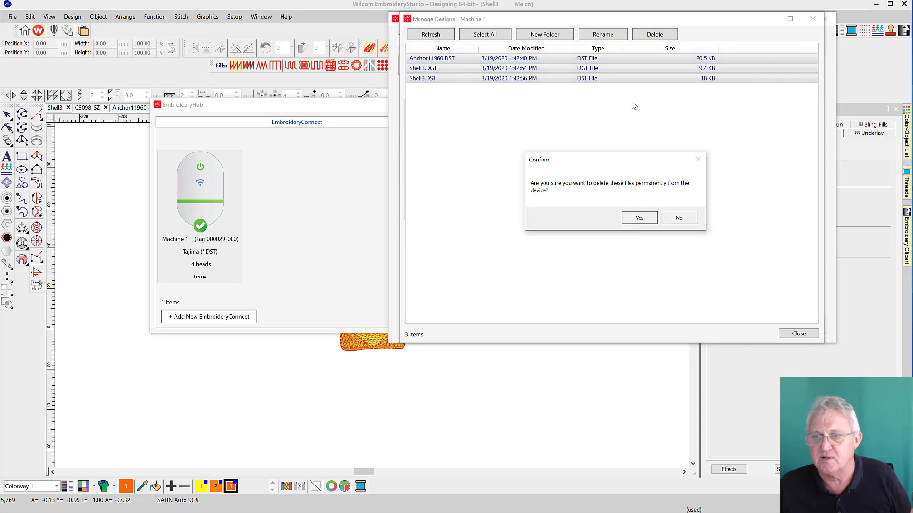
click(640, 217)
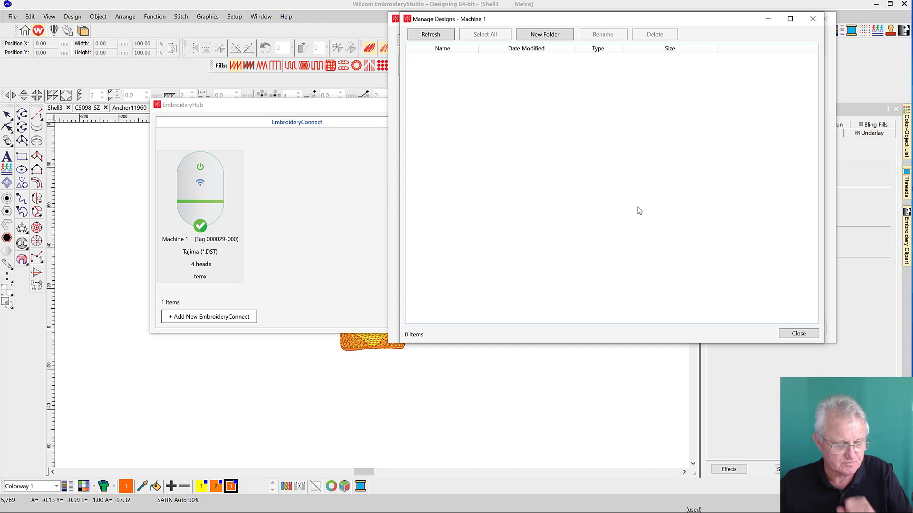
click(798, 334)
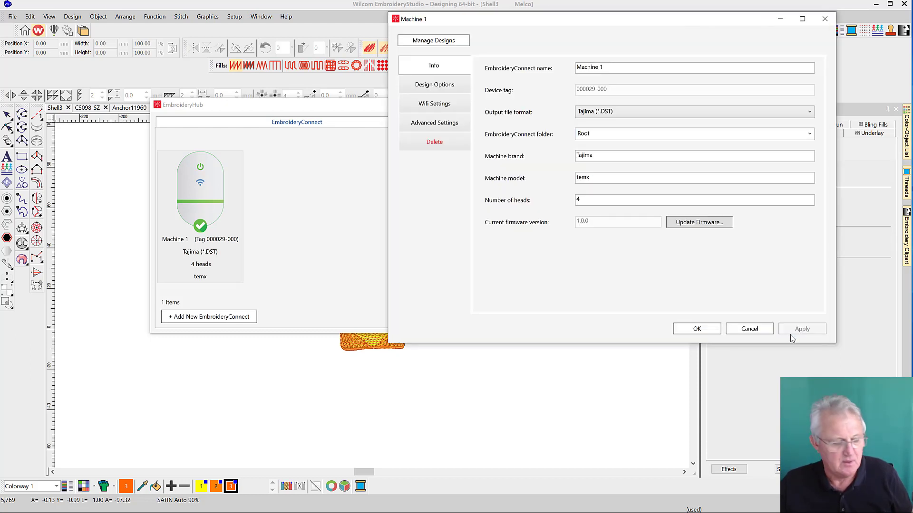
Reopen Machine 1 settings and set output format Barudan (*.U??) with device folder Designs.fdr/
click(824, 20)
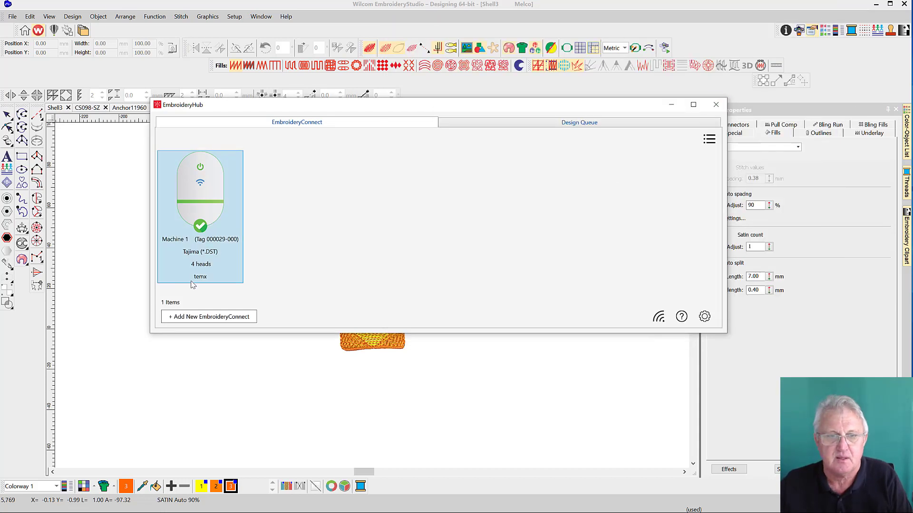
double_click(206, 208)
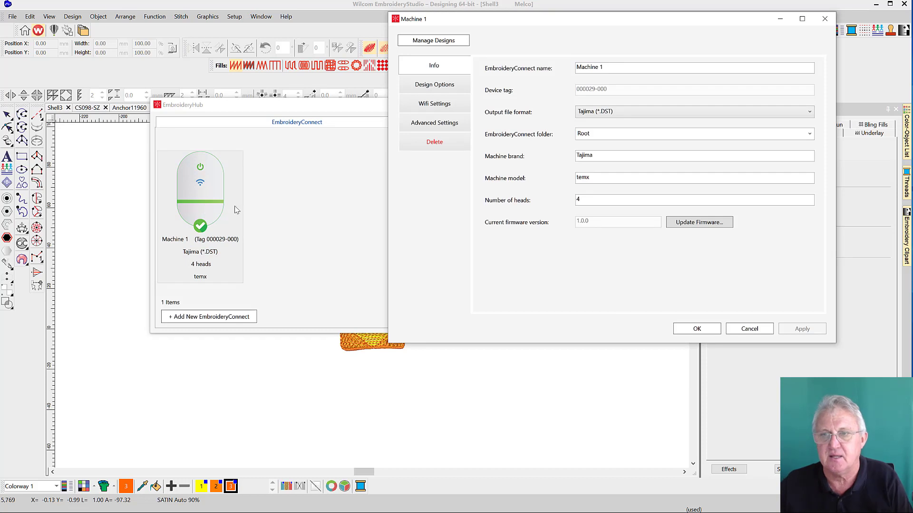
click(639, 115)
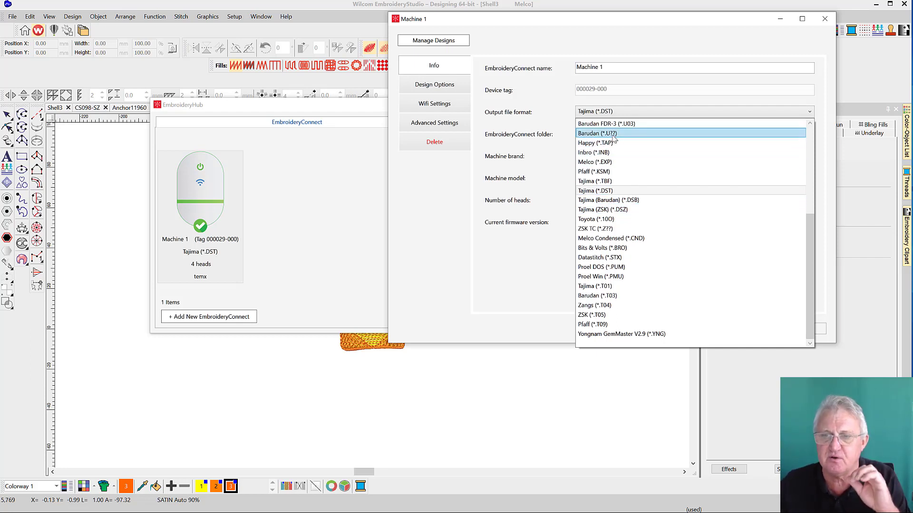
click(613, 136)
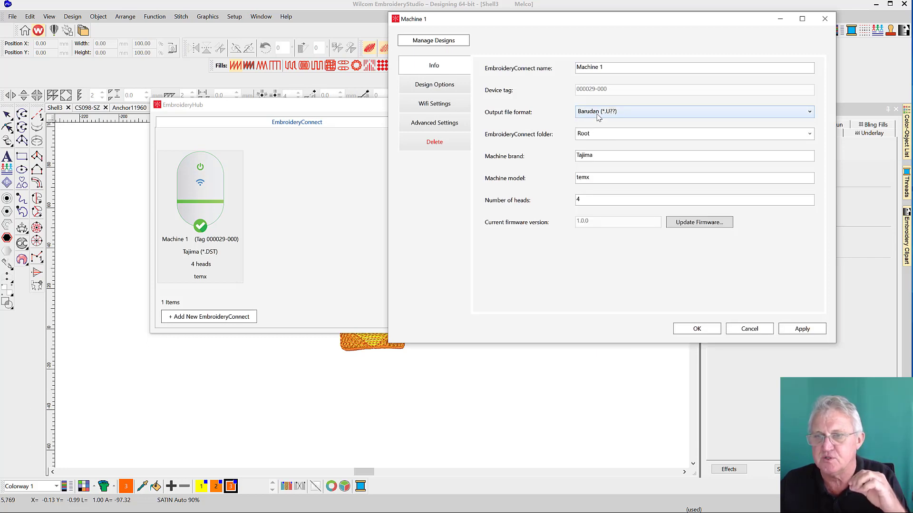
click(809, 135)
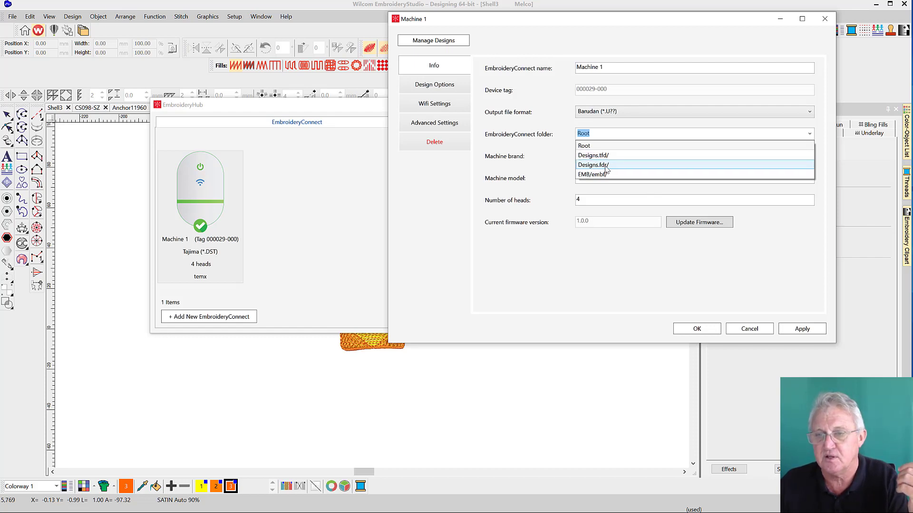
click(593, 165)
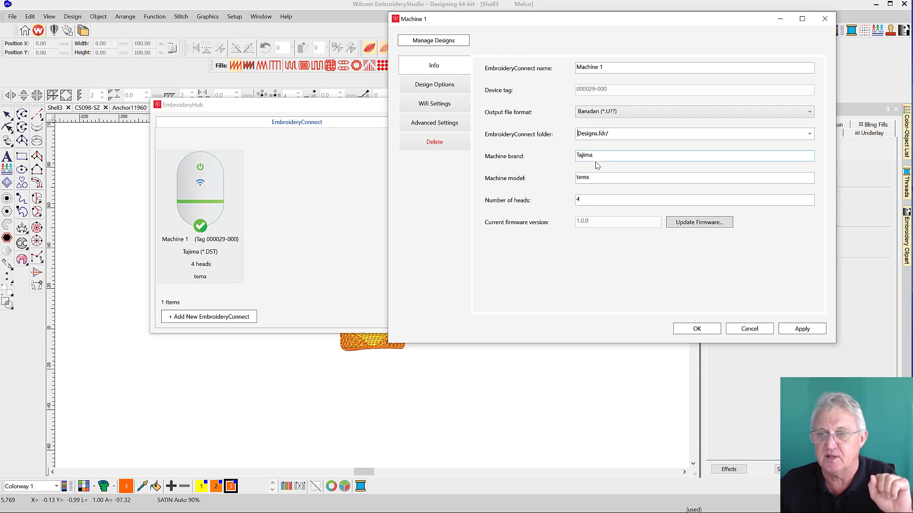
Replace the Tajima brand with Barudan, set the model to bemx and apply the settings
double_click(595, 155)
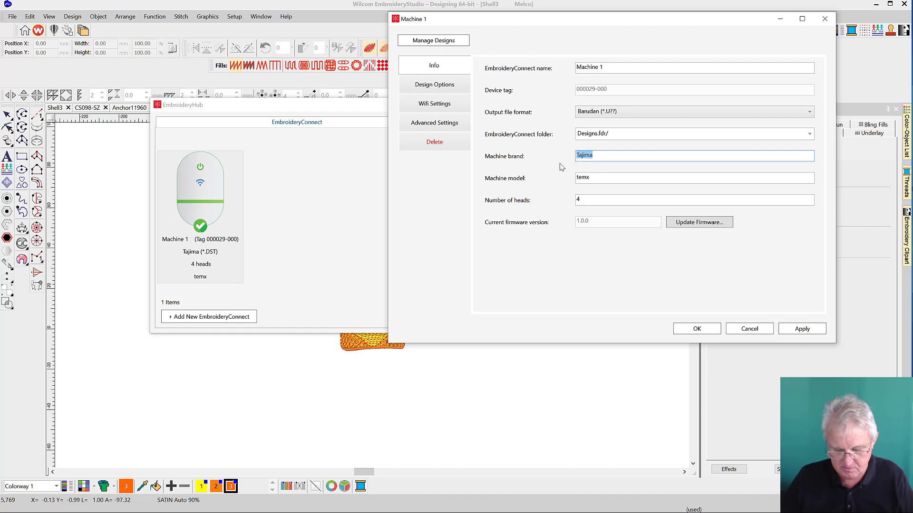
text(bARUDAN)
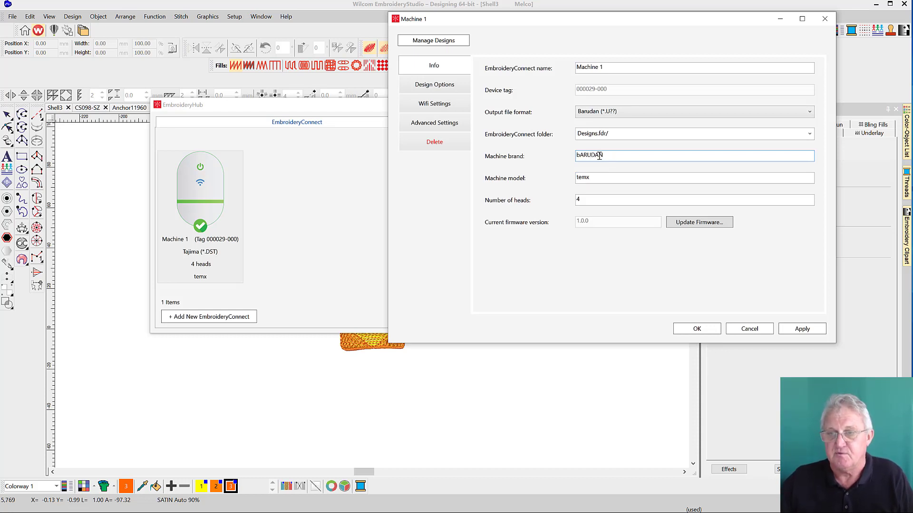
drag(599, 155, 558, 163)
text(Barudan)
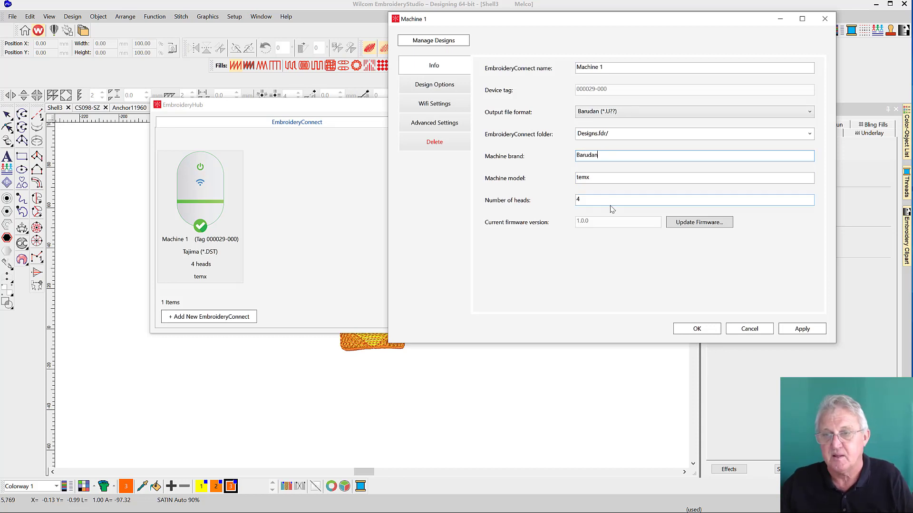
click(589, 177)
text(b)
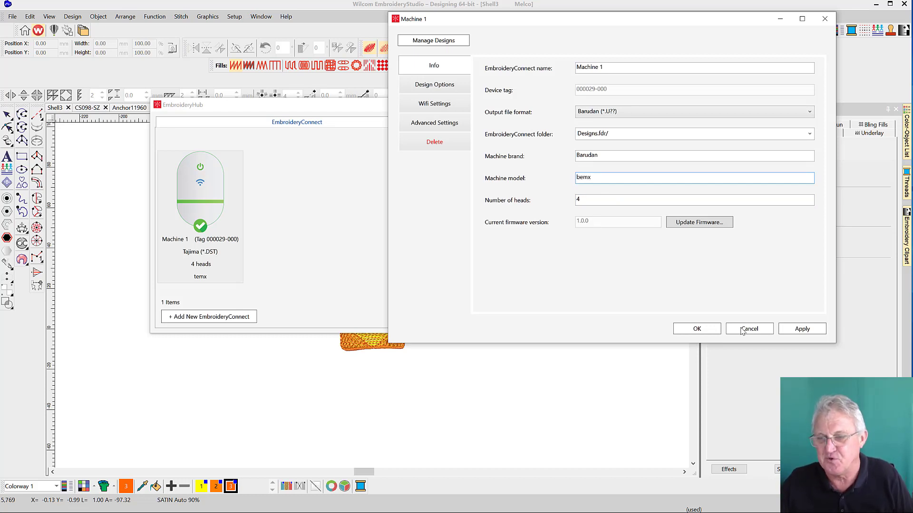
click(799, 331)
Send the Coffee_NY695-oe design to EmbroideryConnect Machine 1 and confirm
click(701, 329)
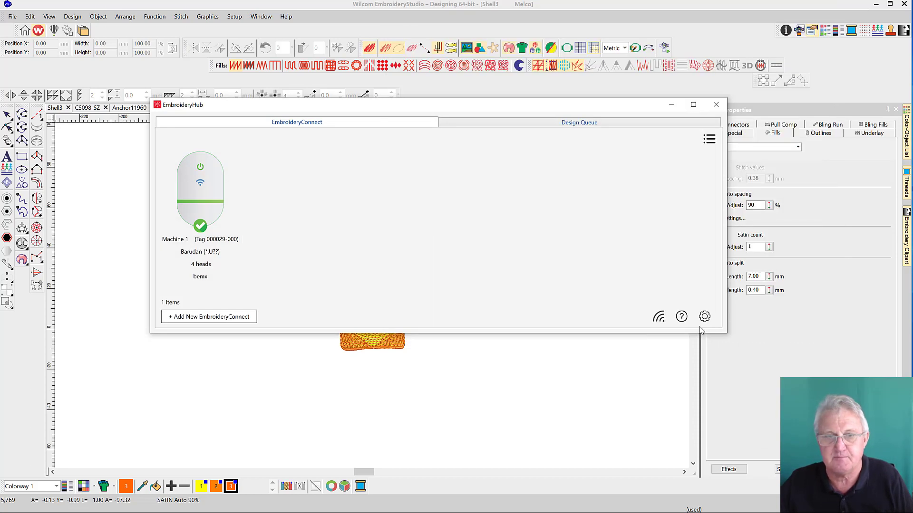
click(530, 399)
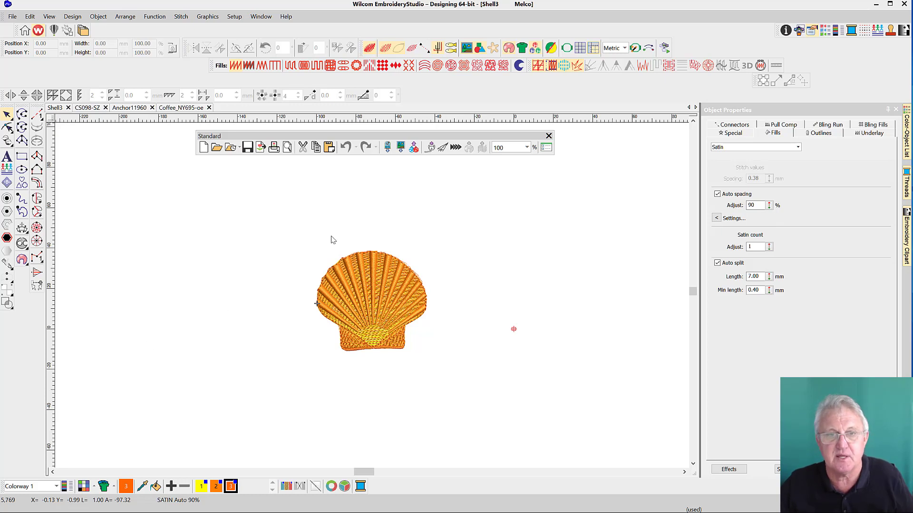
click(173, 108)
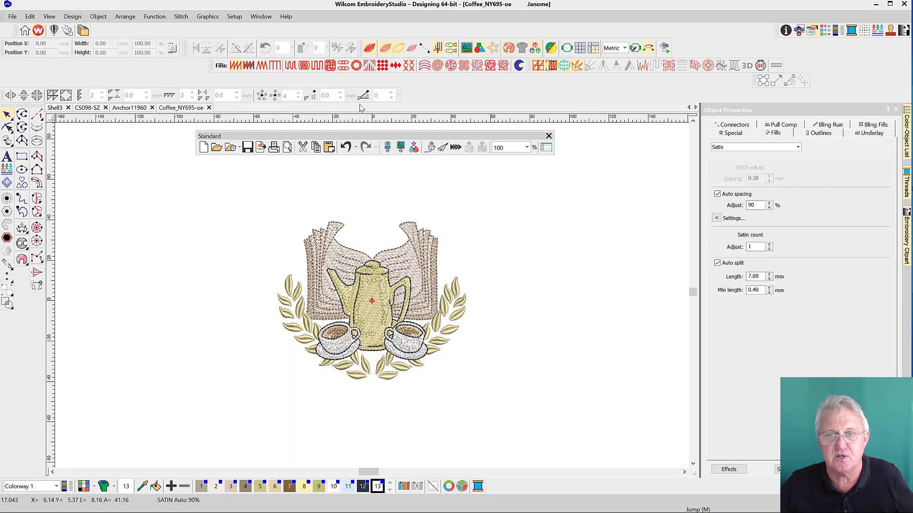
click(443, 147)
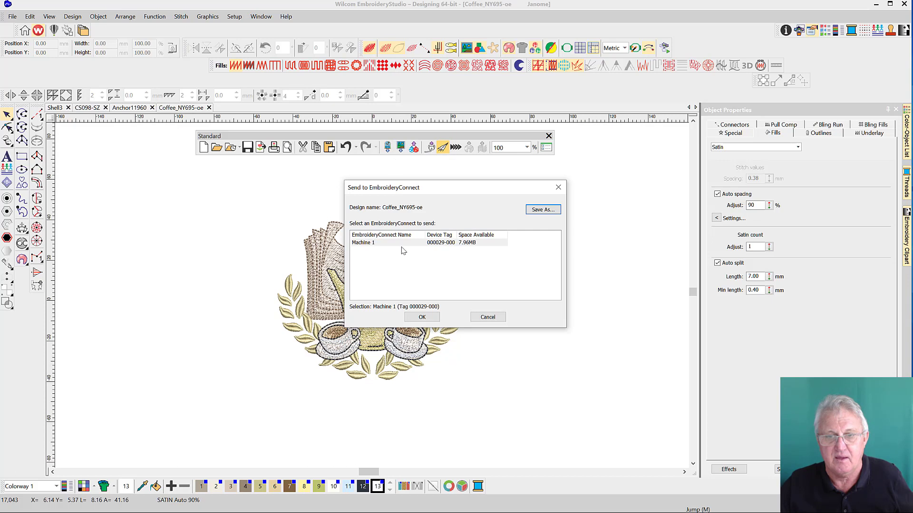
click(401, 244)
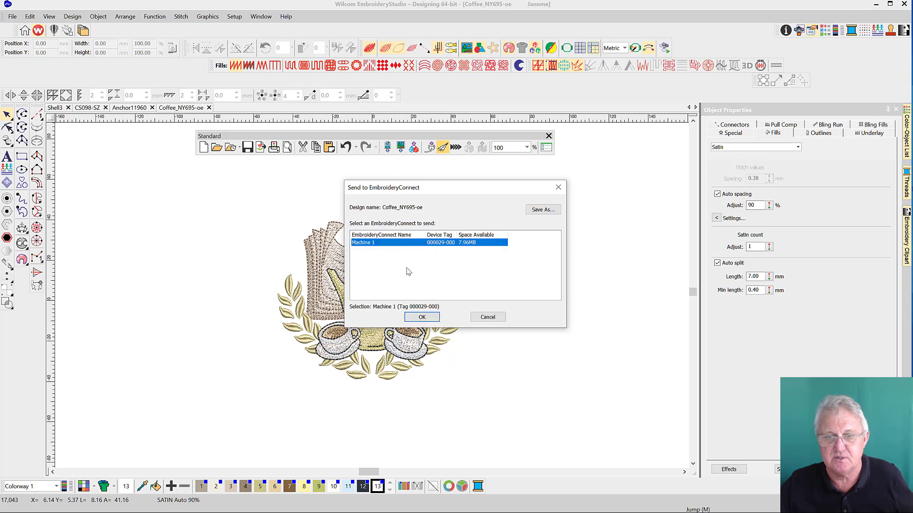
click(421, 318)
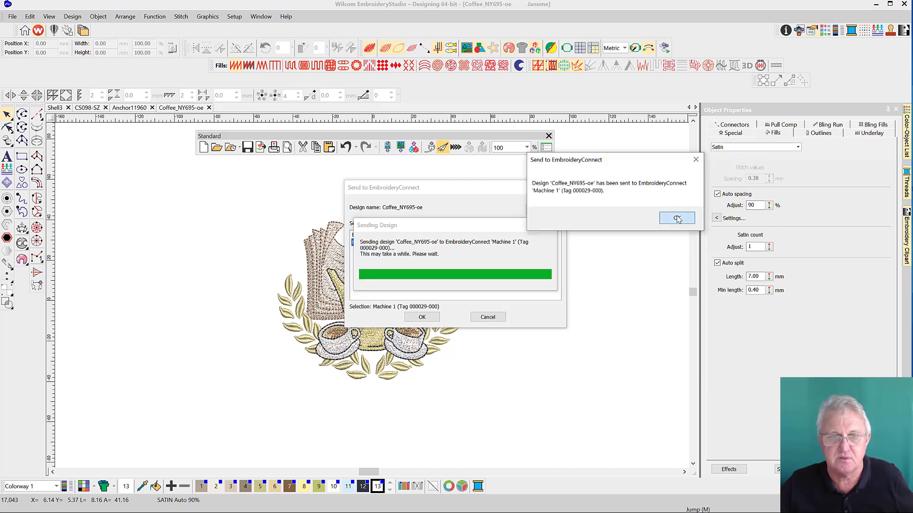
click(678, 218)
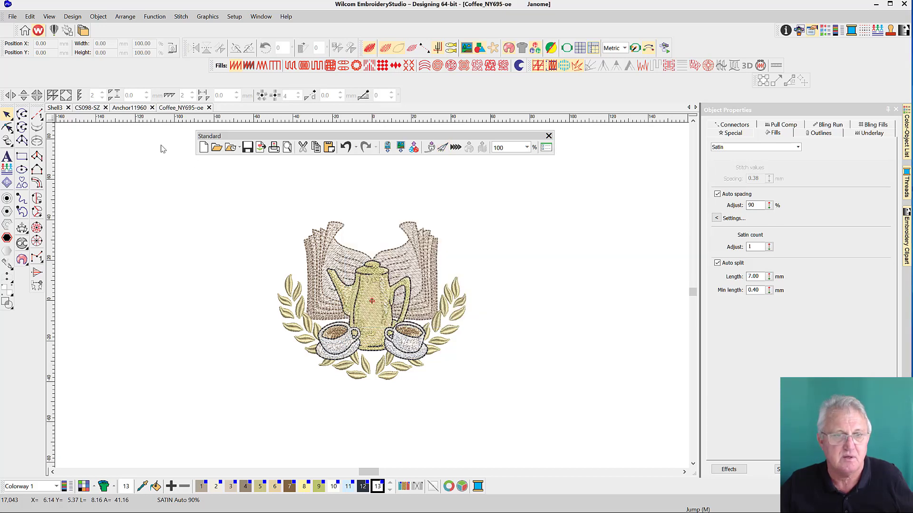
Send the Friends design CS098-SZ to Machine 1 and dismiss the confirmation
click(99, 109)
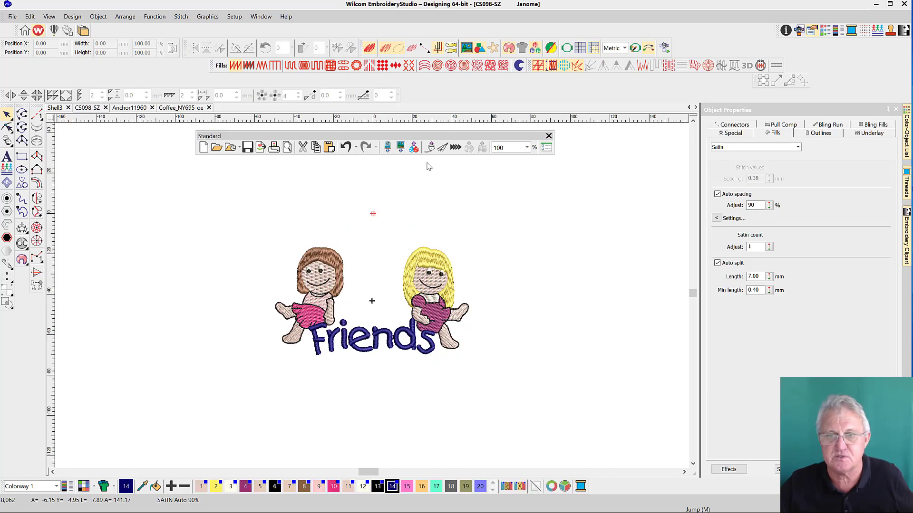
click(443, 147)
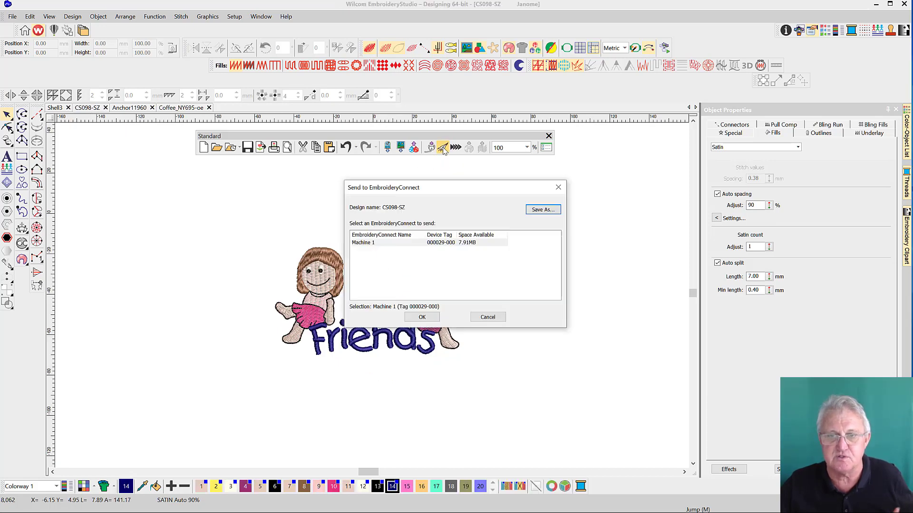
click(421, 250)
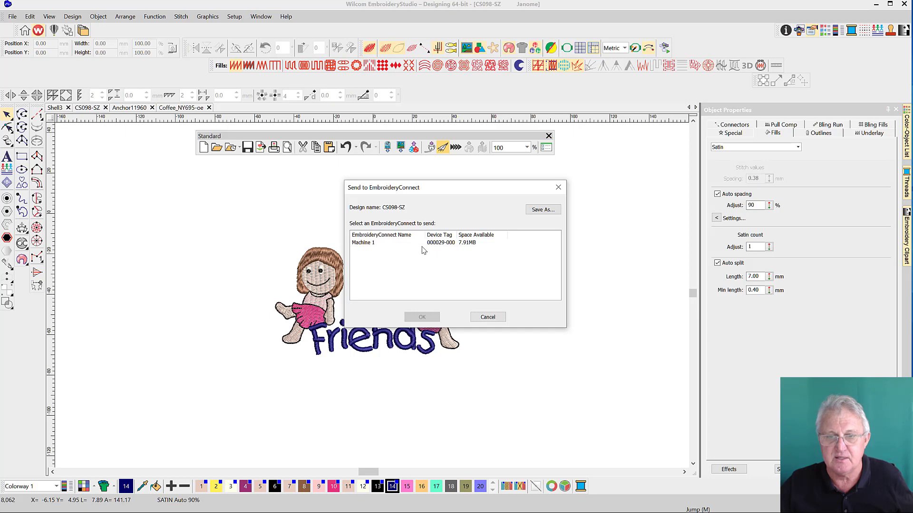
click(420, 244)
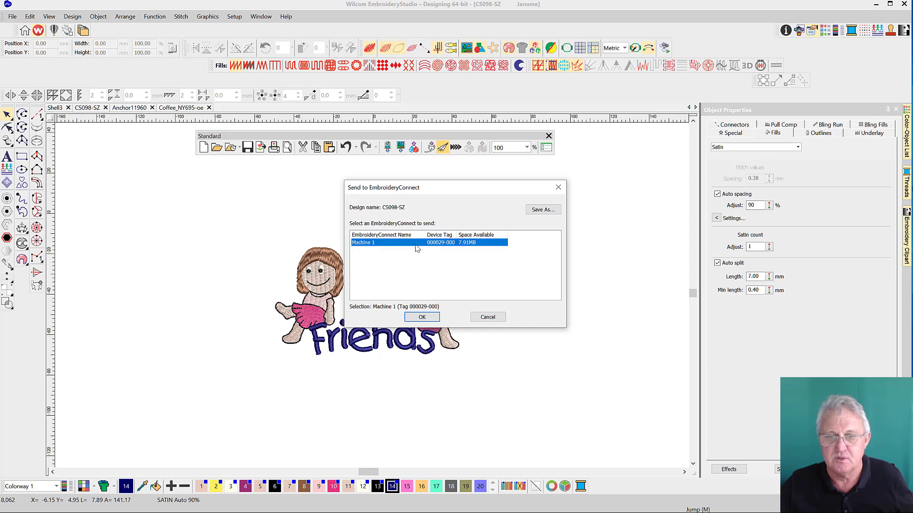
click(424, 318)
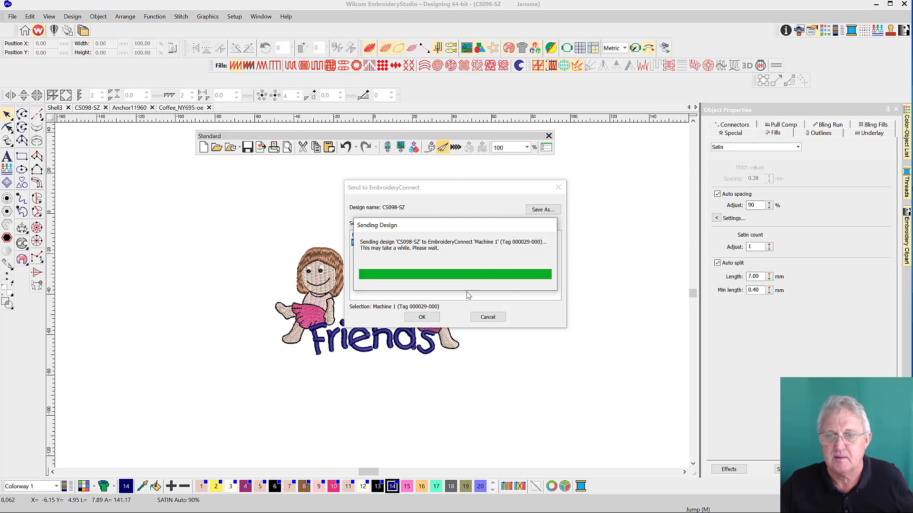
click(687, 218)
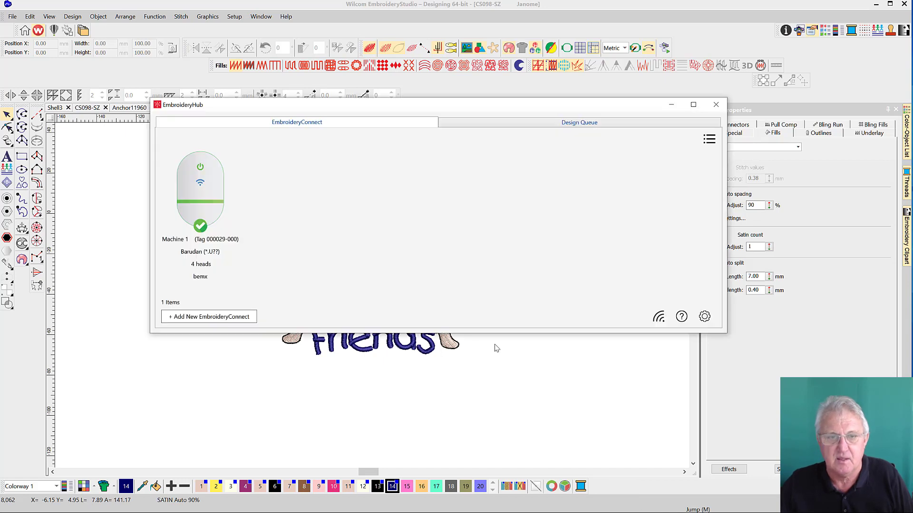
View Machine 1's stored designs list via Manage Designs, then close it
double_click(233, 161)
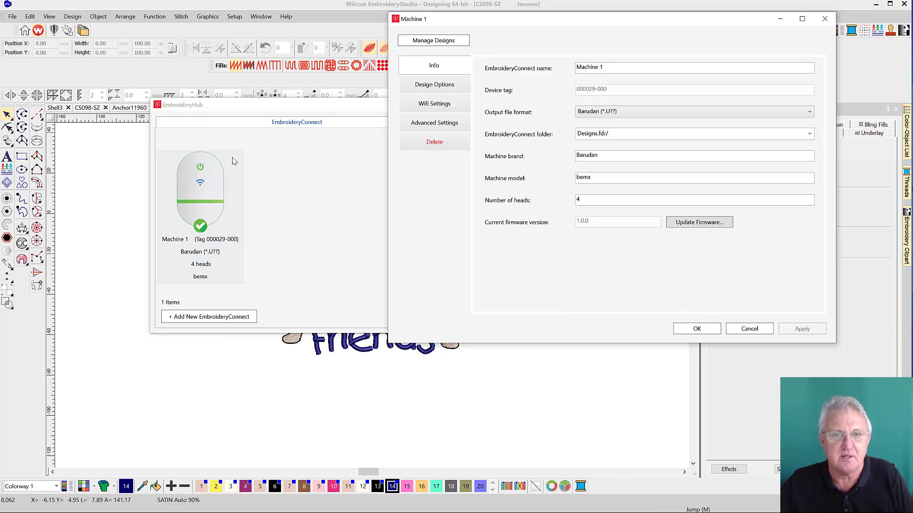
click(428, 42)
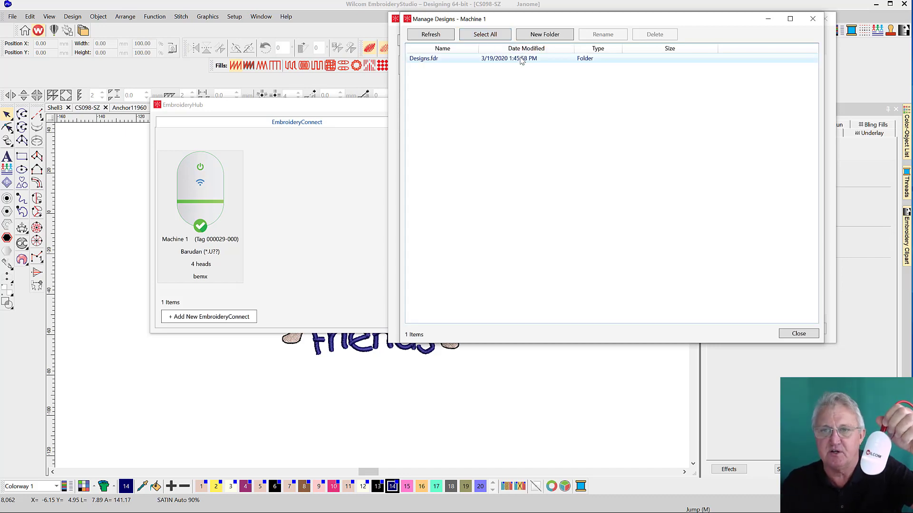
click(797, 334)
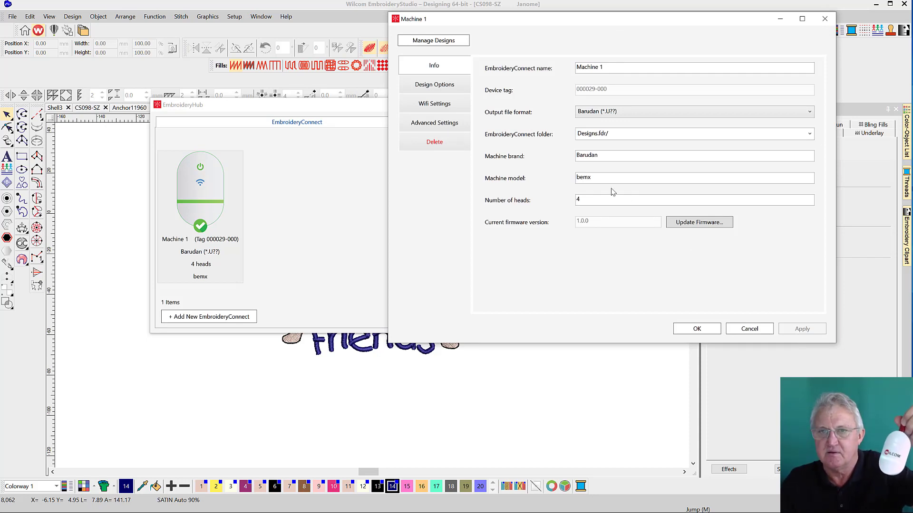
Reopen the stored designs and check Designs.fdr holds Coffee_NY695-oe.U01 and CS098-SZ.U01
click(432, 41)
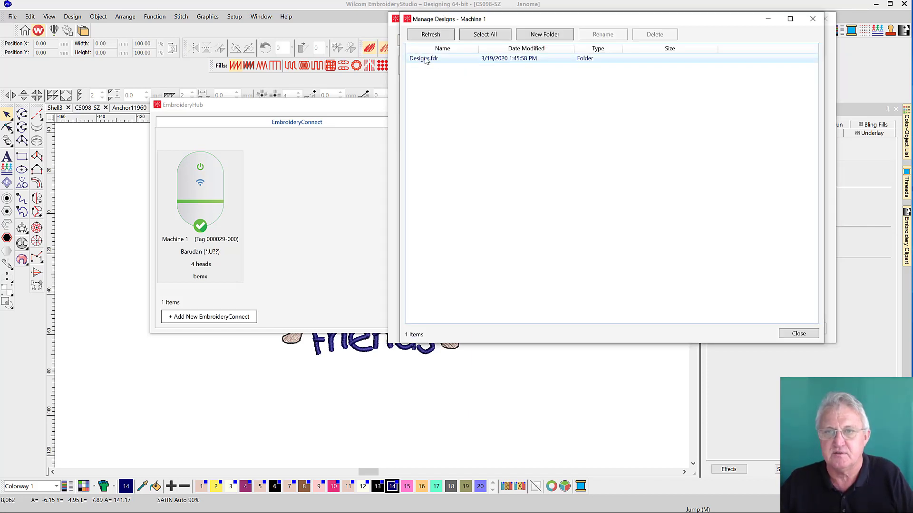
double_click(426, 59)
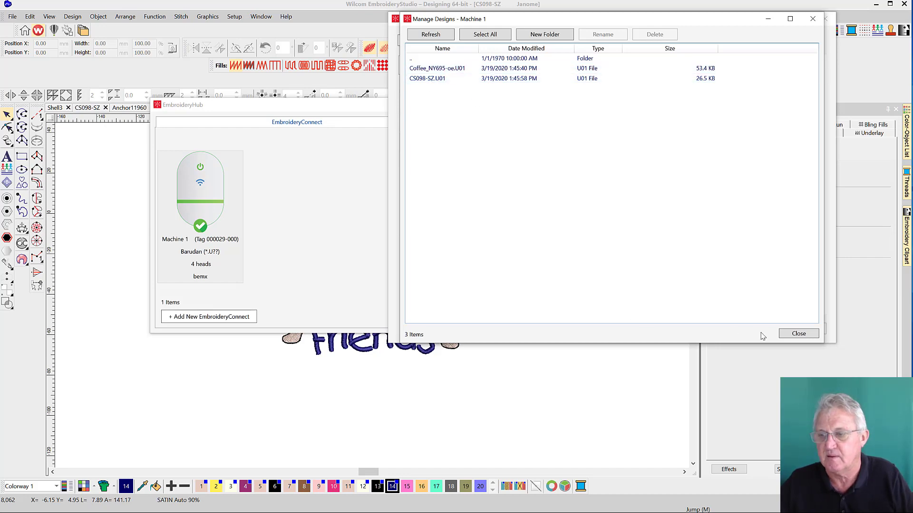
click(797, 335)
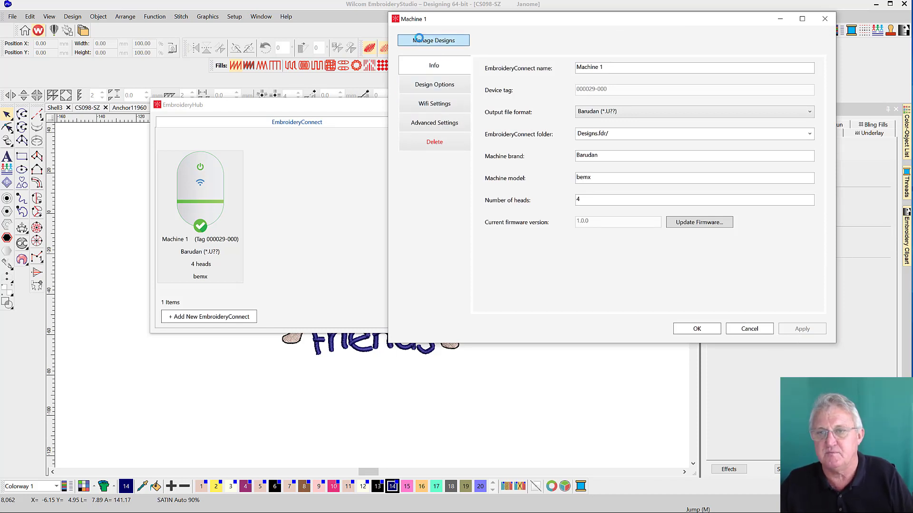
Delete both U01 files from Machine 1's Designs.fdr folder and close its settings
click(421, 40)
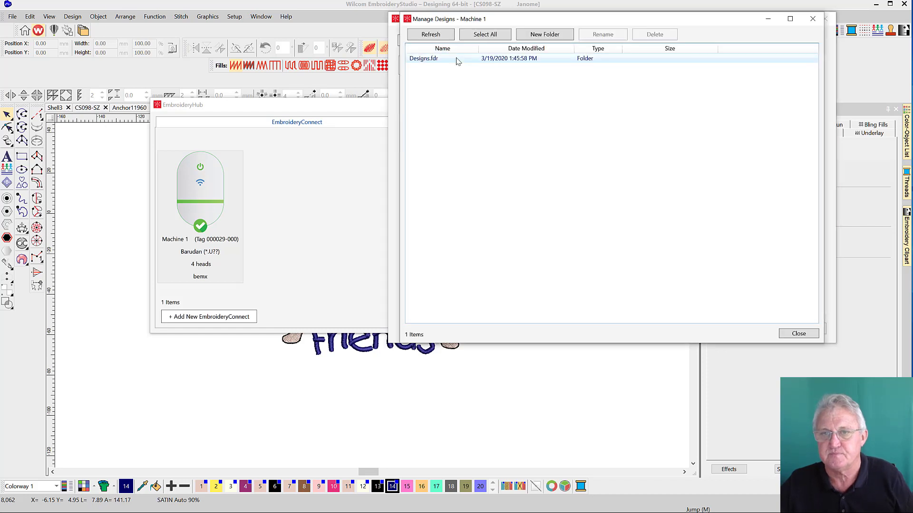
click(456, 60)
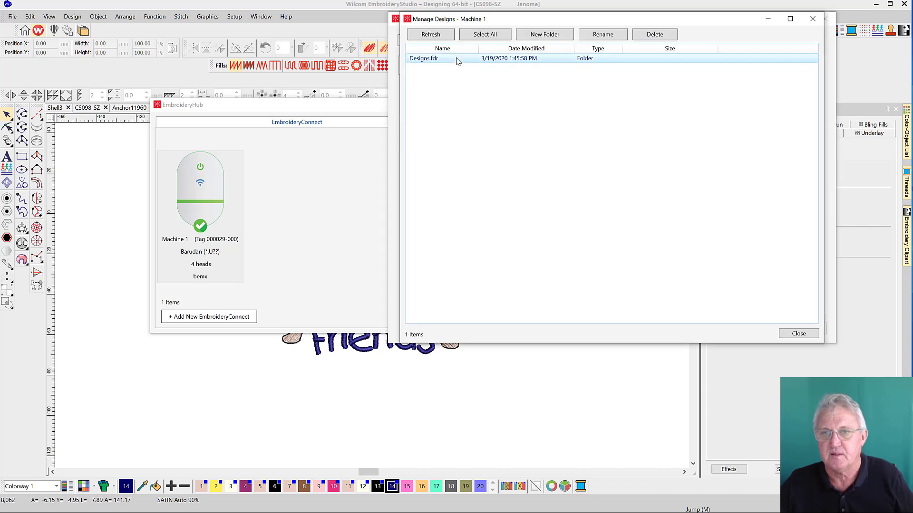
double_click(437, 60)
click(440, 69)
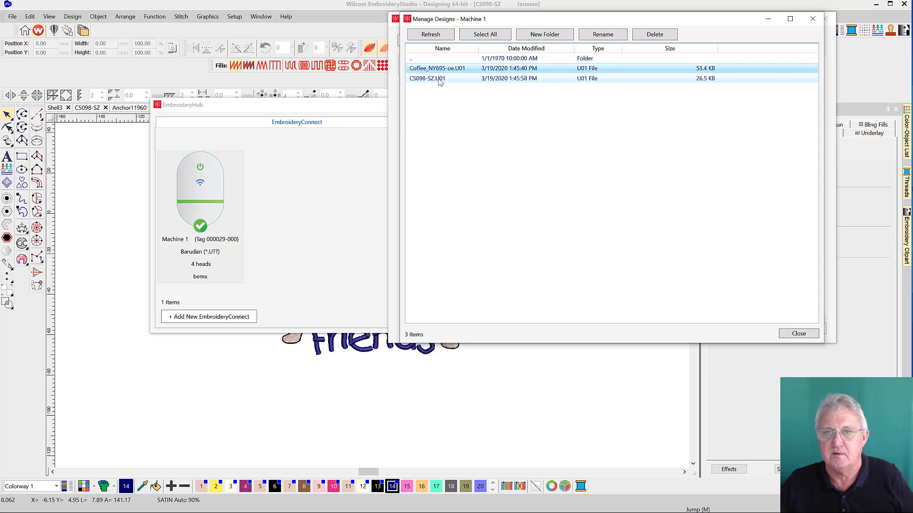
click(654, 36)
click(644, 219)
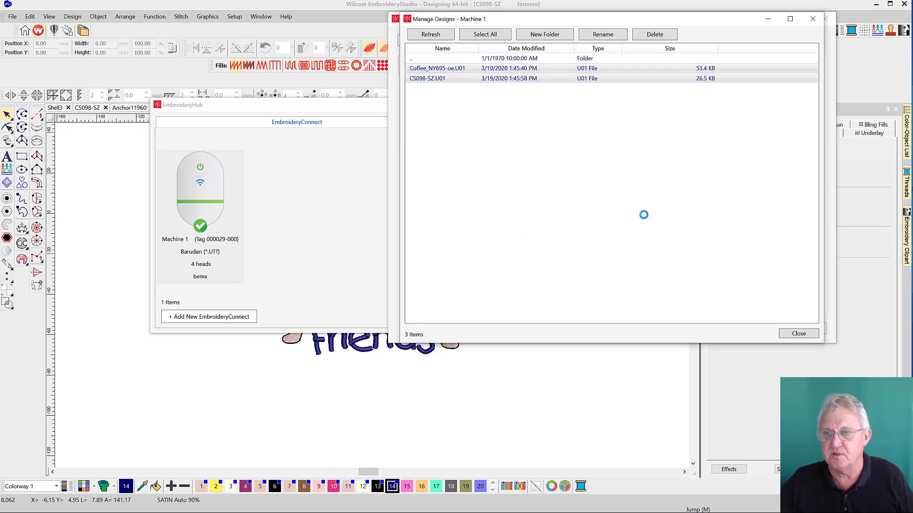
click(799, 334)
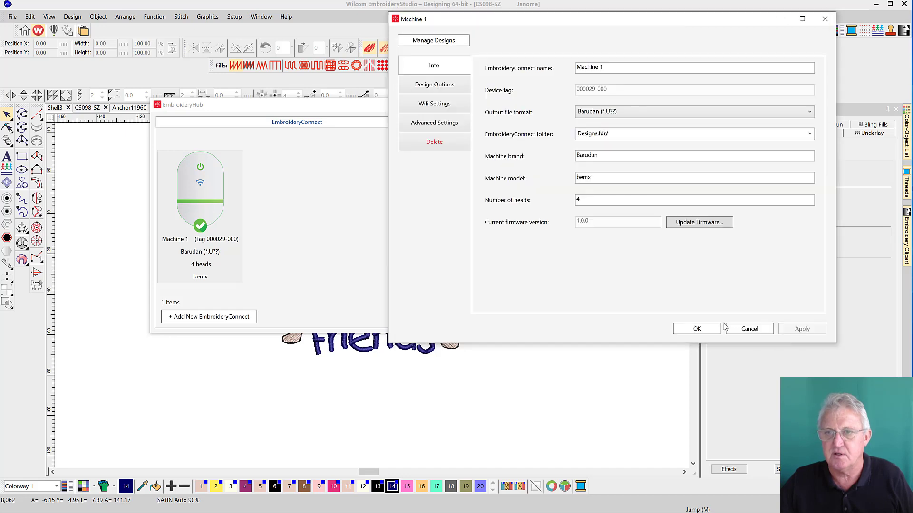
click(686, 330)
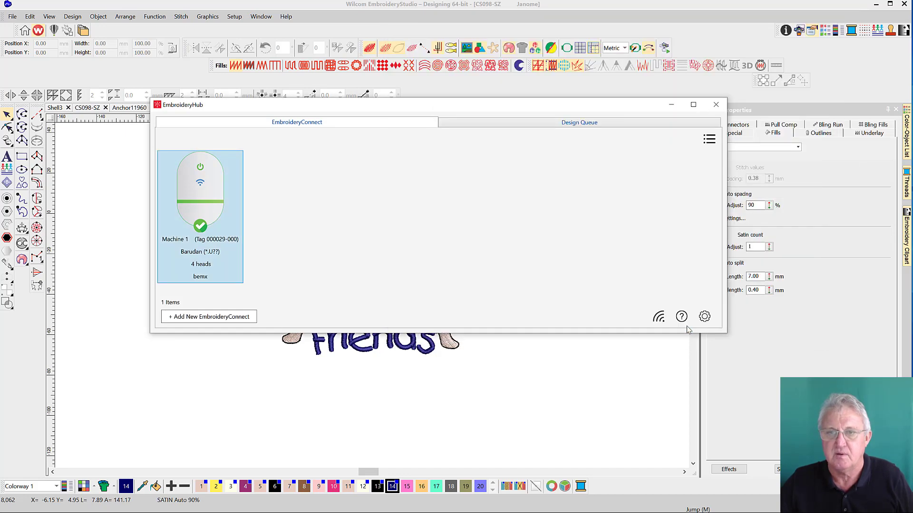
Review the empty Design Queue, then close EmbroideryHub
click(592, 129)
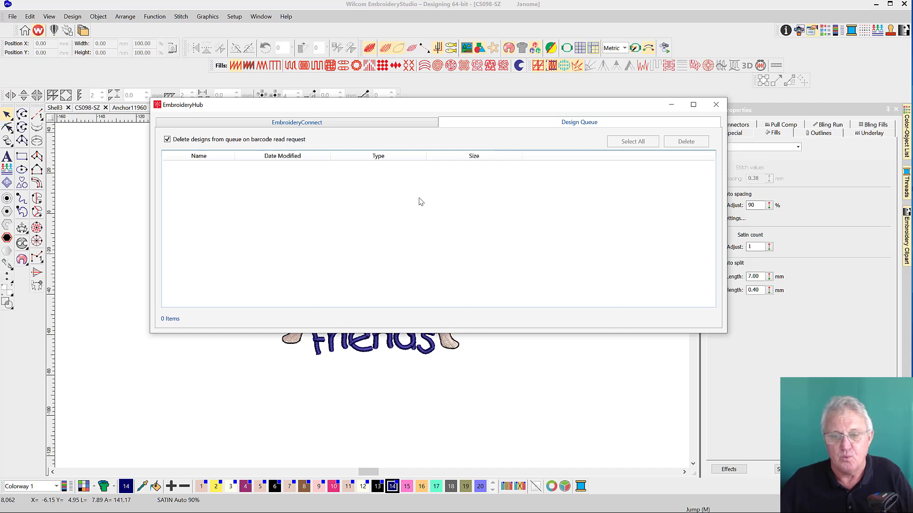
key(Escape)
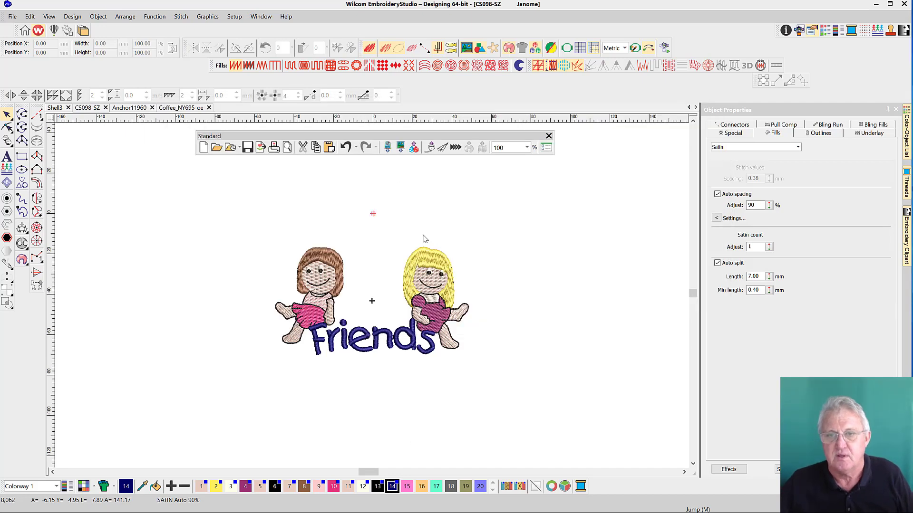
Queue the Friends design CS098-SZ and the coffee design Coffee_NY695-oe for EmbroideryHub
click(456, 149)
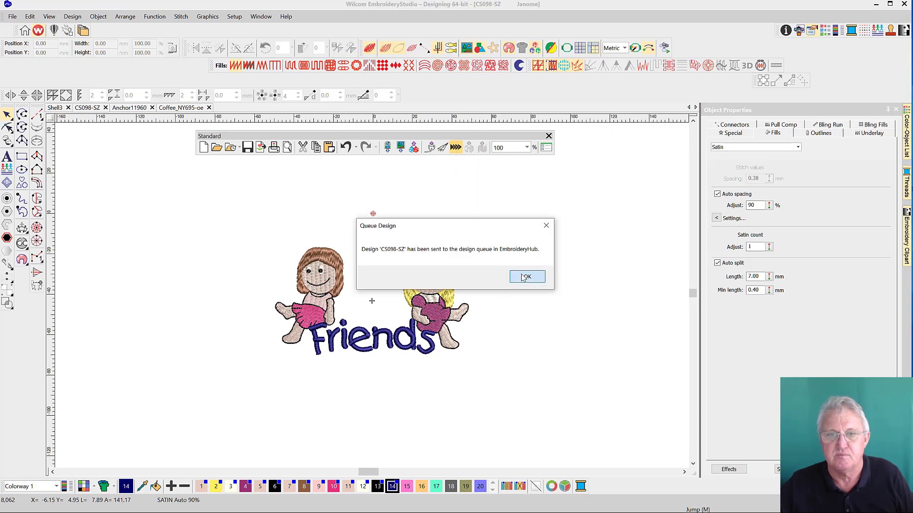
click(524, 278)
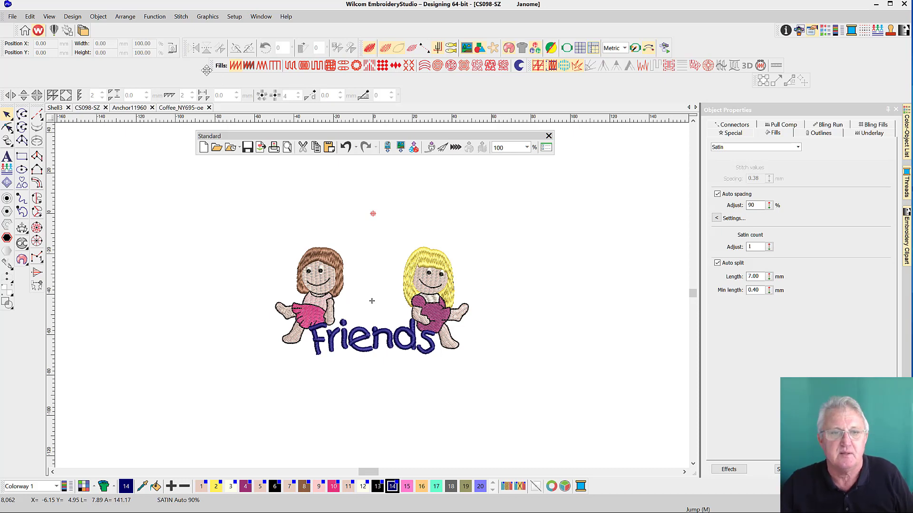
click(175, 108)
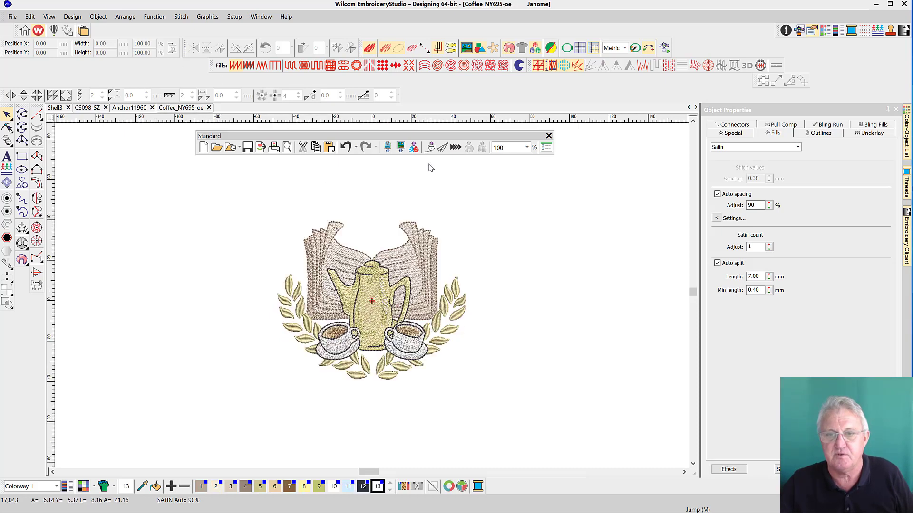
click(455, 149)
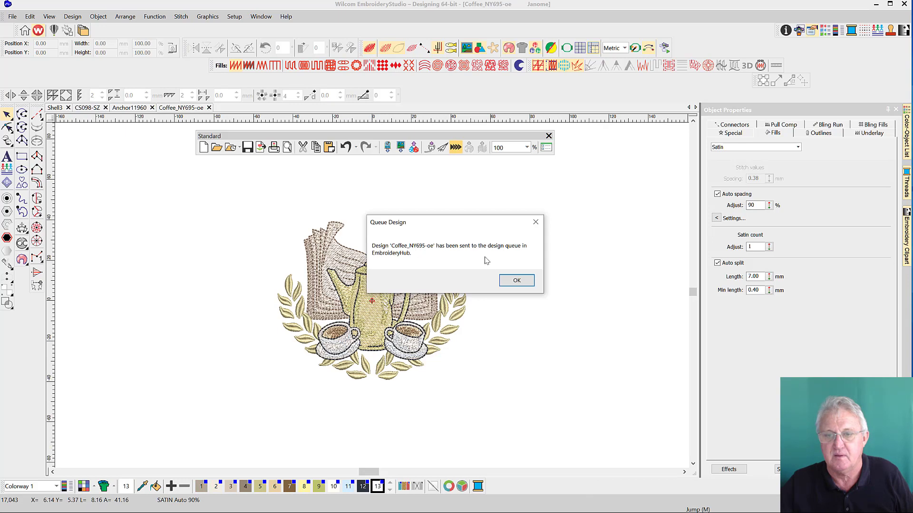
click(505, 282)
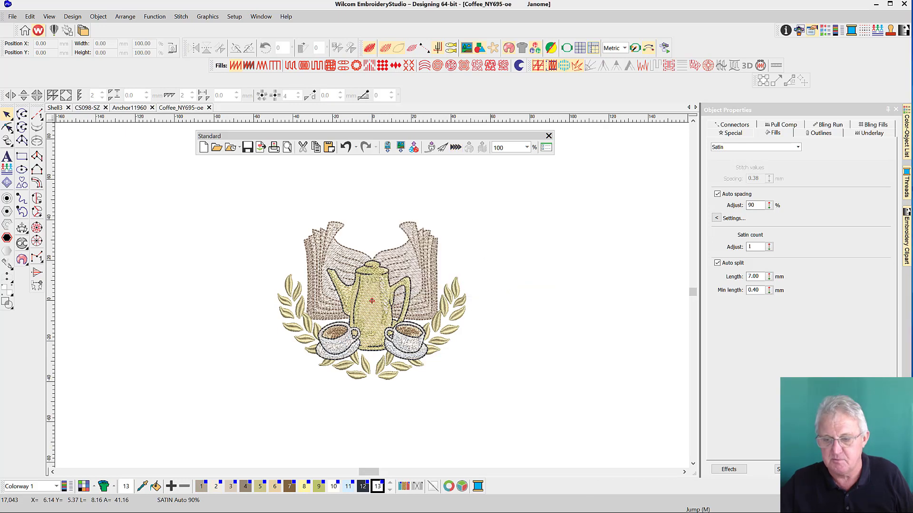
mouse_move(707, 509)
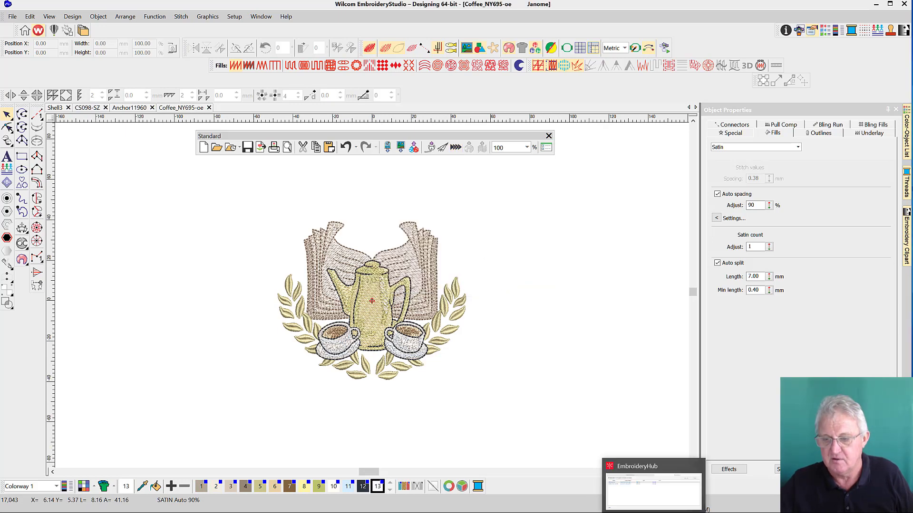
Bring EmbroideryHub forward showing CS098-SZ.EMB and Coffee_NY695-oe.EMB in the Design Queue
click(652, 491)
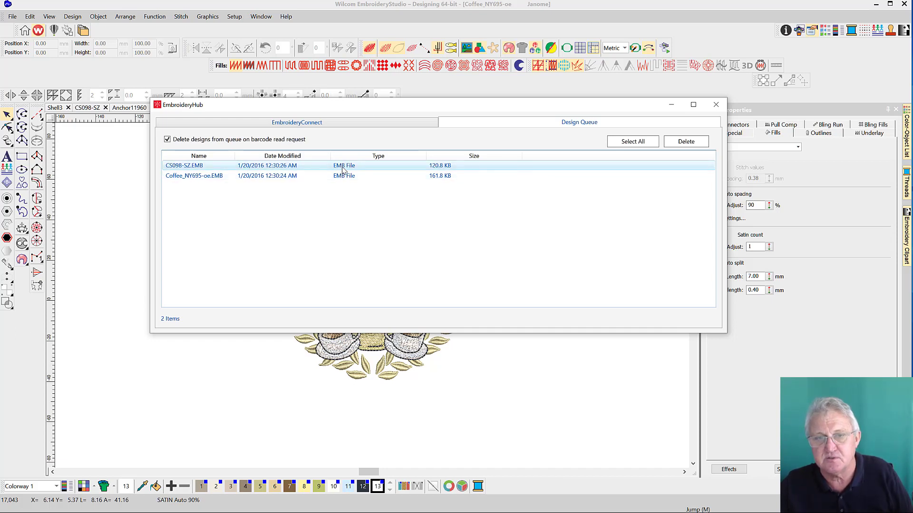
Return to the EmbroideryConnect list and open Machine 1's settings
click(332, 125)
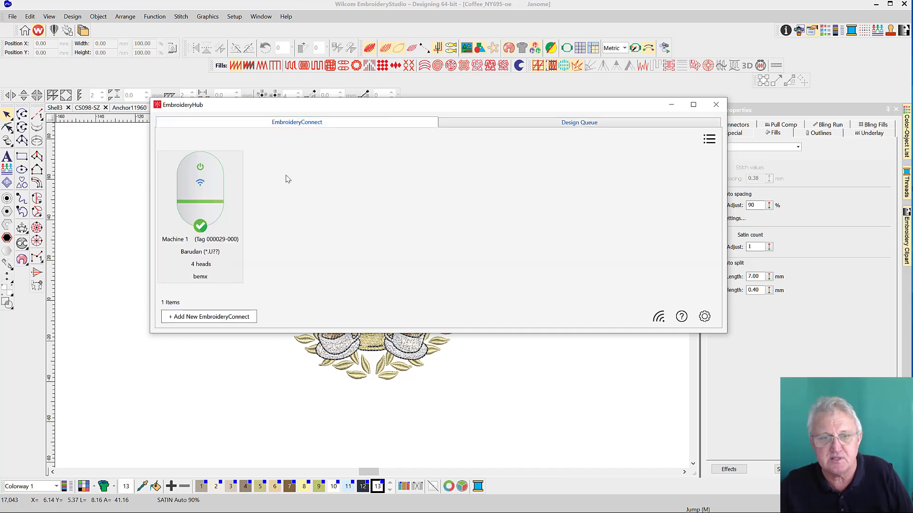
double_click(203, 218)
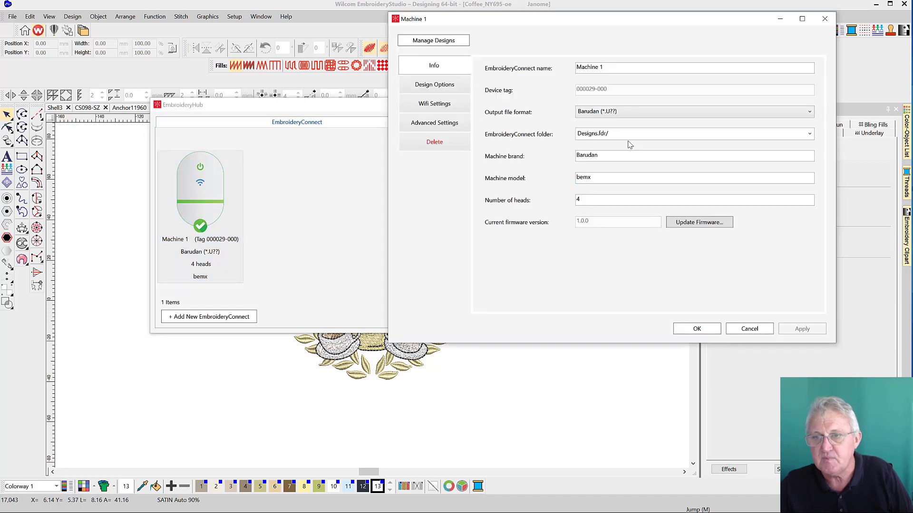